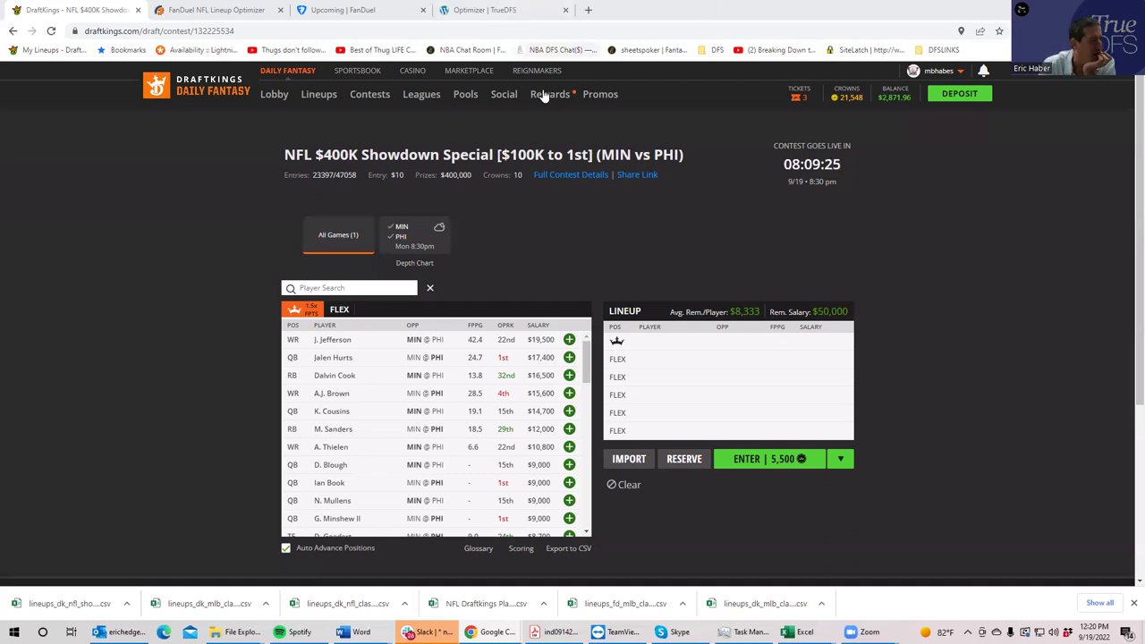
Step: Filter the pool to PHI and make Jalen Hurts captain at $17,400
click(400, 236)
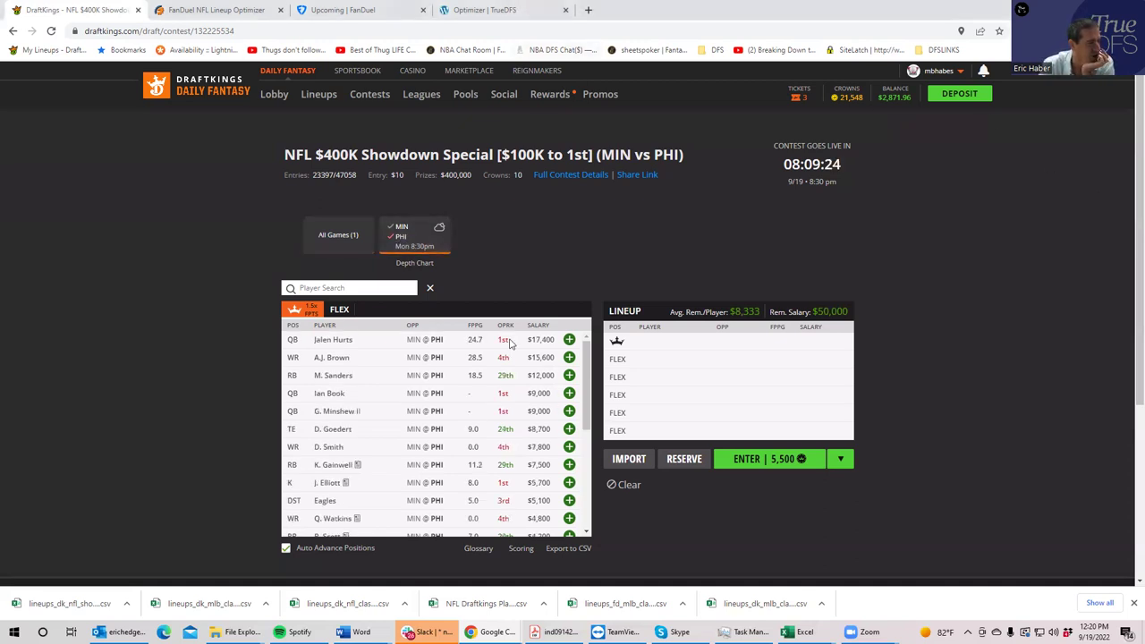
click(571, 340)
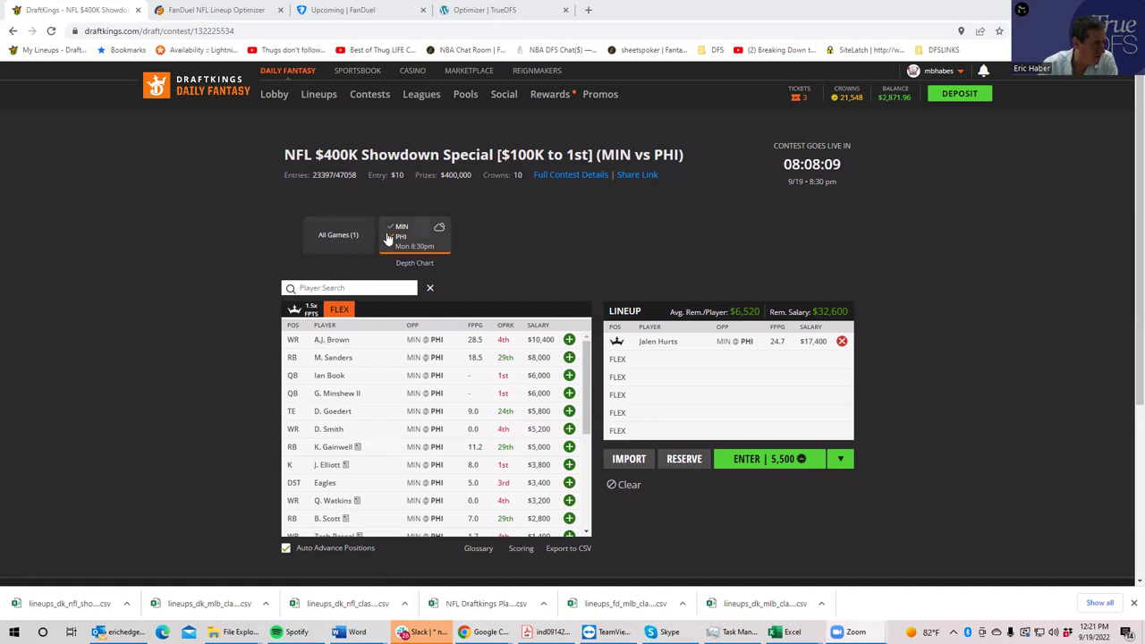
Step: Show MIN players, briefly add J. Jefferson and K. Cousins as FLEX, then remove both
click(395, 228)
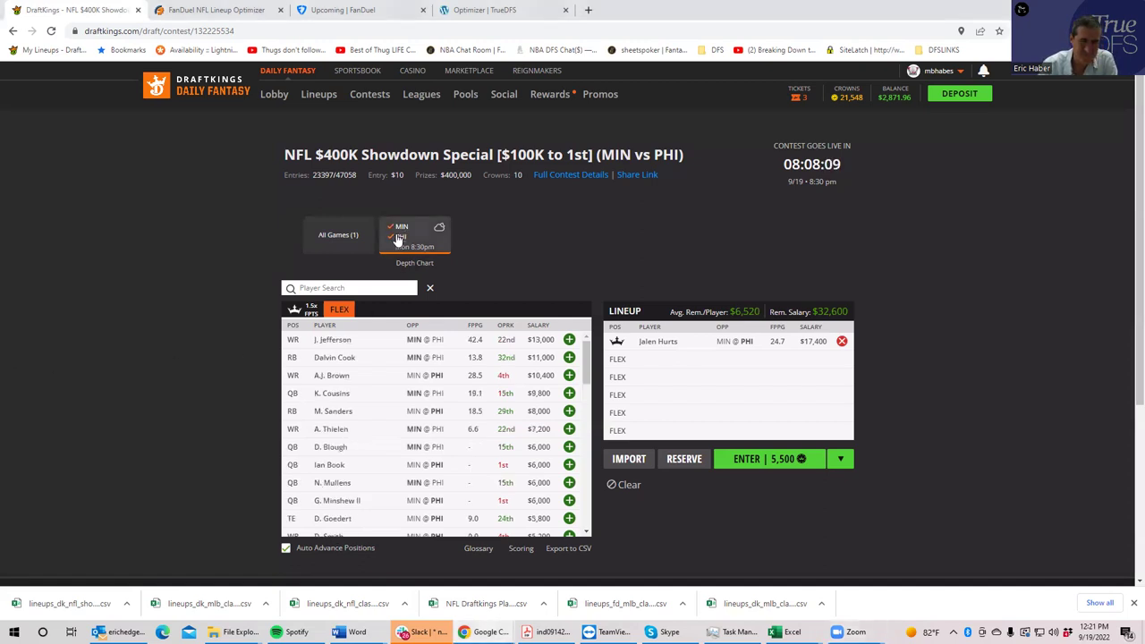
click(570, 340)
click(569, 358)
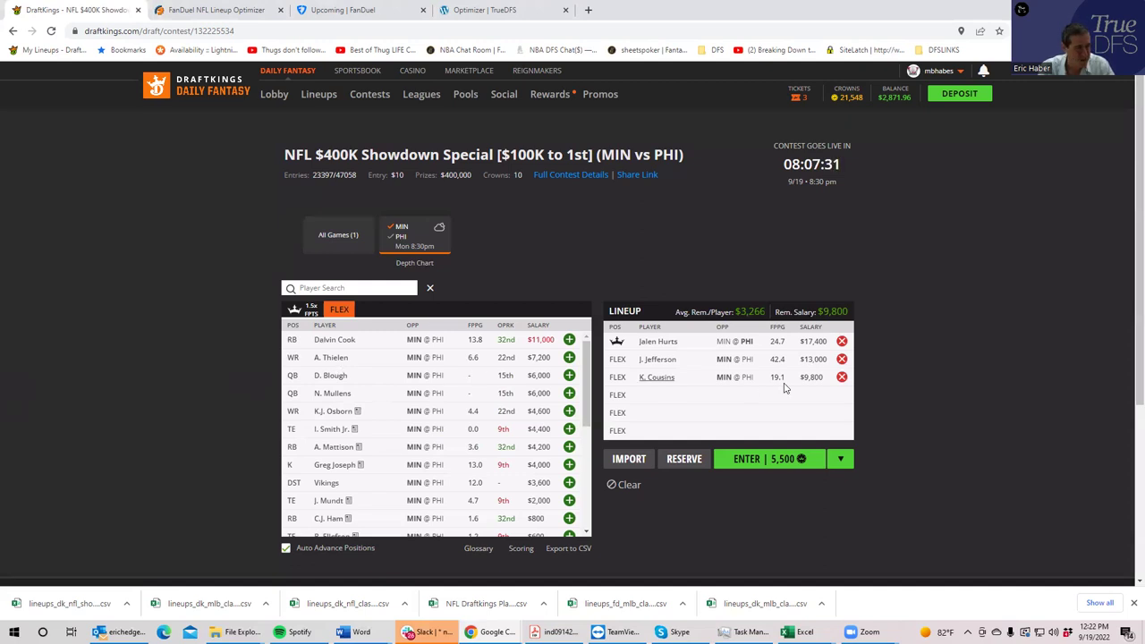
click(841, 378)
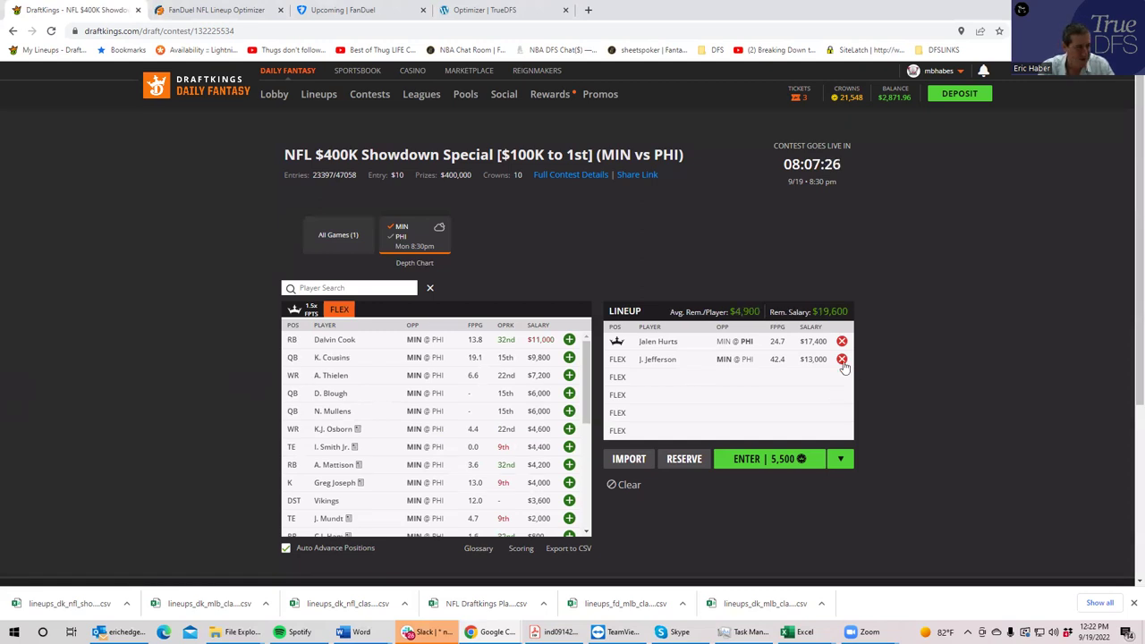
click(841, 360)
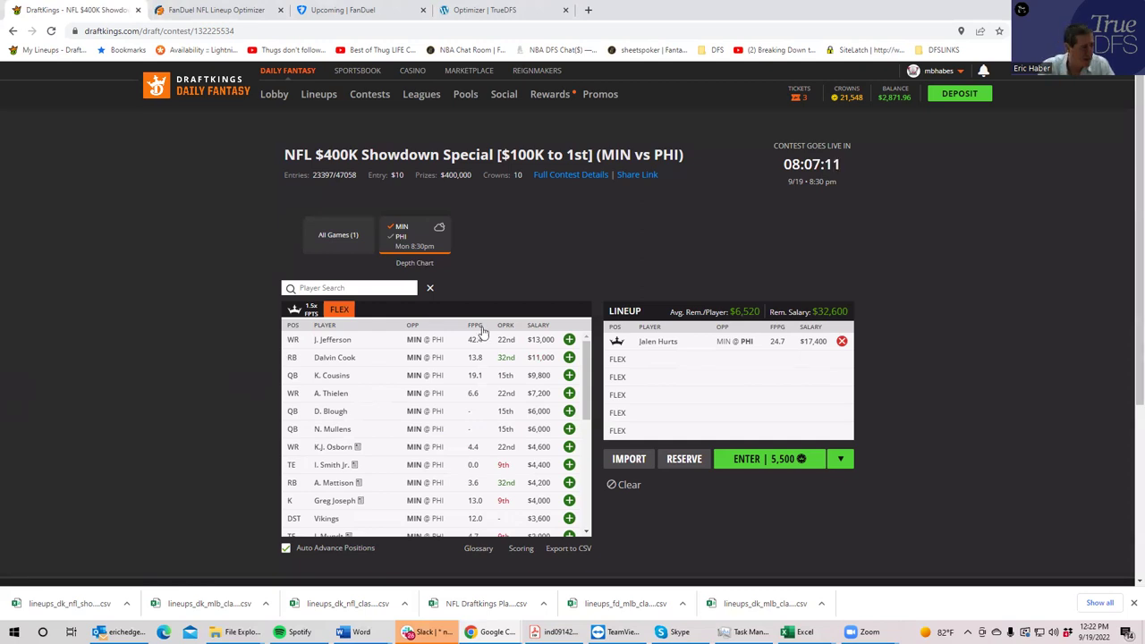
Step: Filter to PHI, search 'smith' and add D. Smith as a $5,200 FLEX pick
click(400, 237)
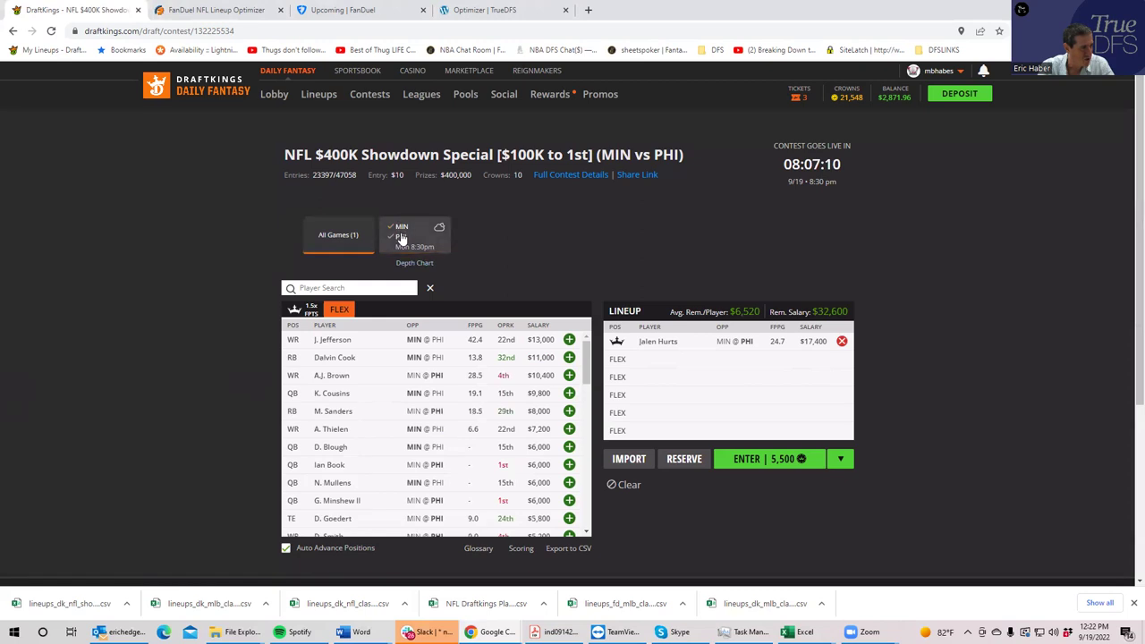
click(310, 289)
text(smith)
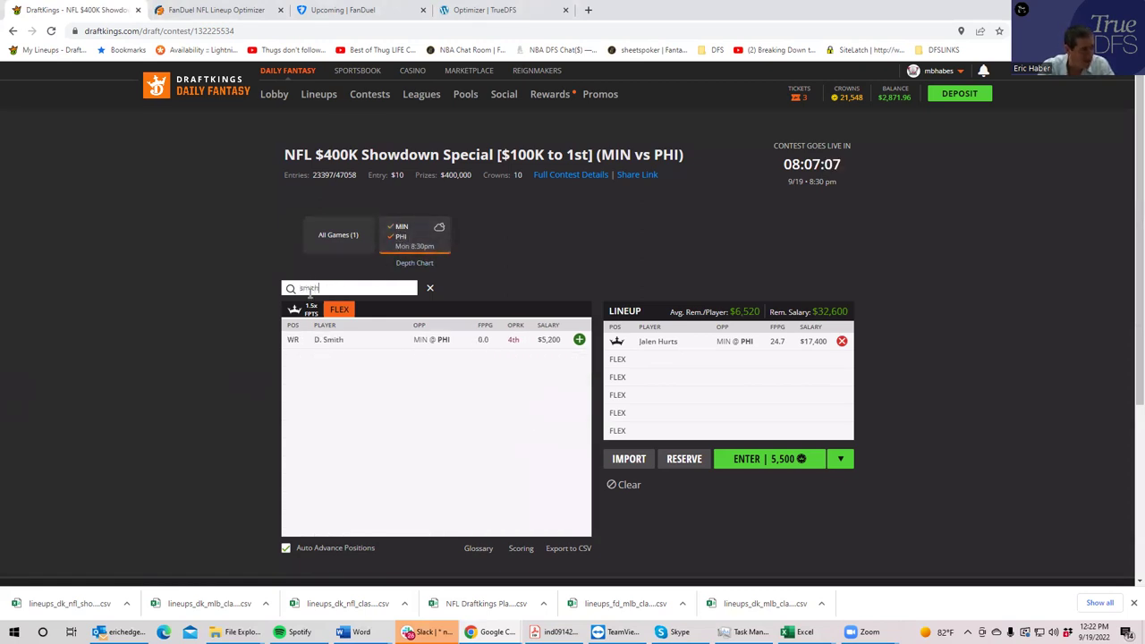
click(578, 340)
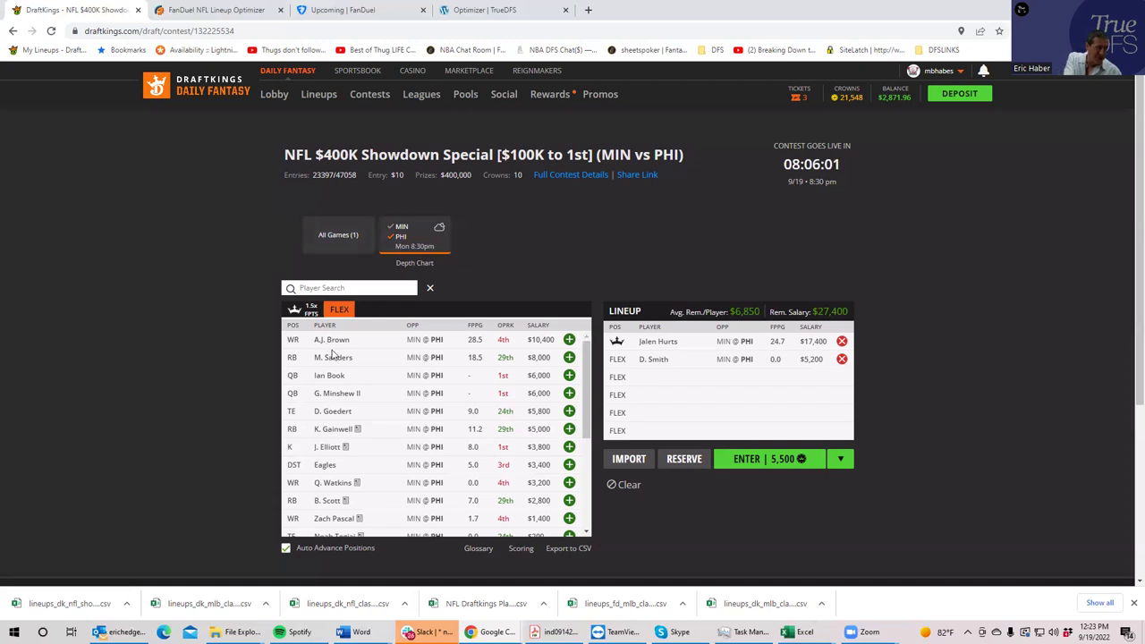
Step: Bring MIN players back, search 'go' and add D. Goedert as a $5,800 FLEX pick
click(400, 227)
click(317, 289)
text(go)
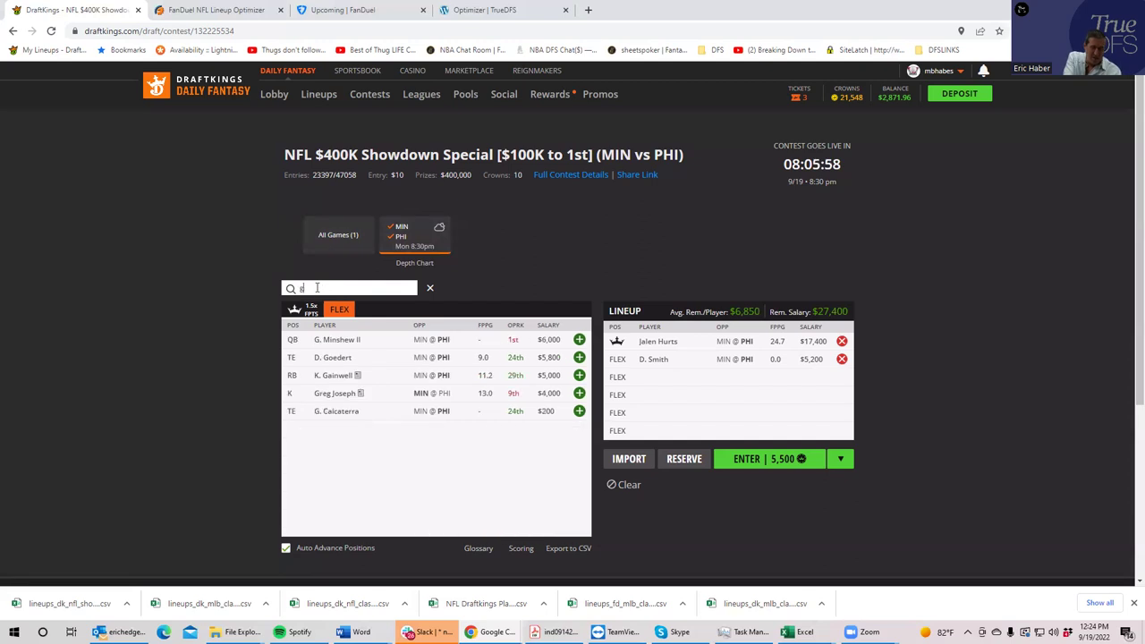
click(579, 340)
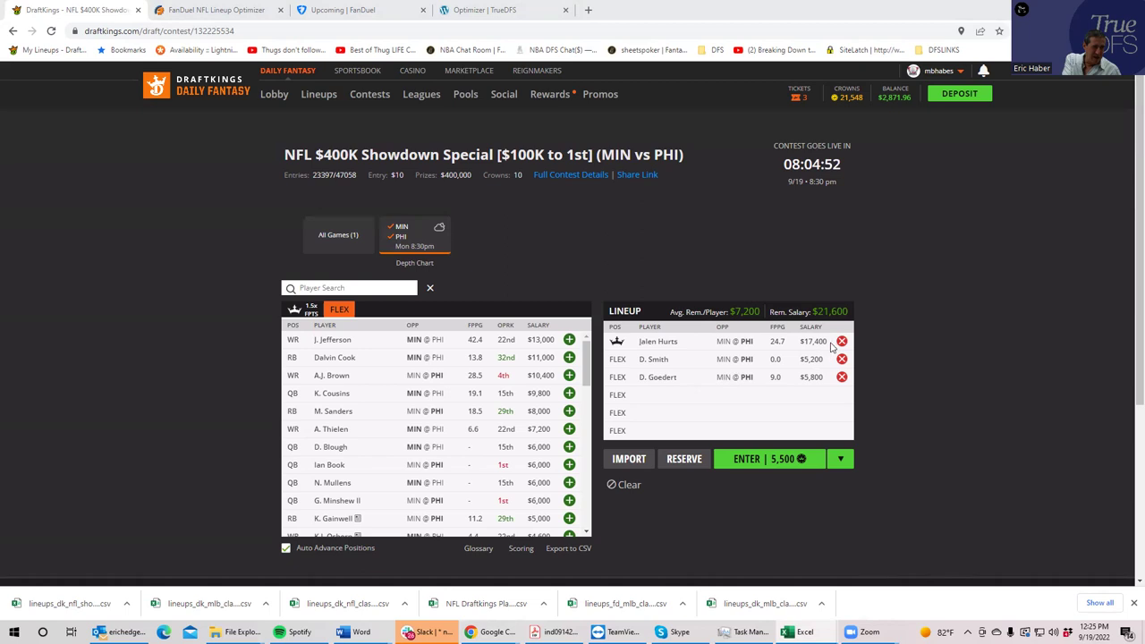
Step: Move Jalen Hurts from the captain slot to a FLEX slot
click(840, 343)
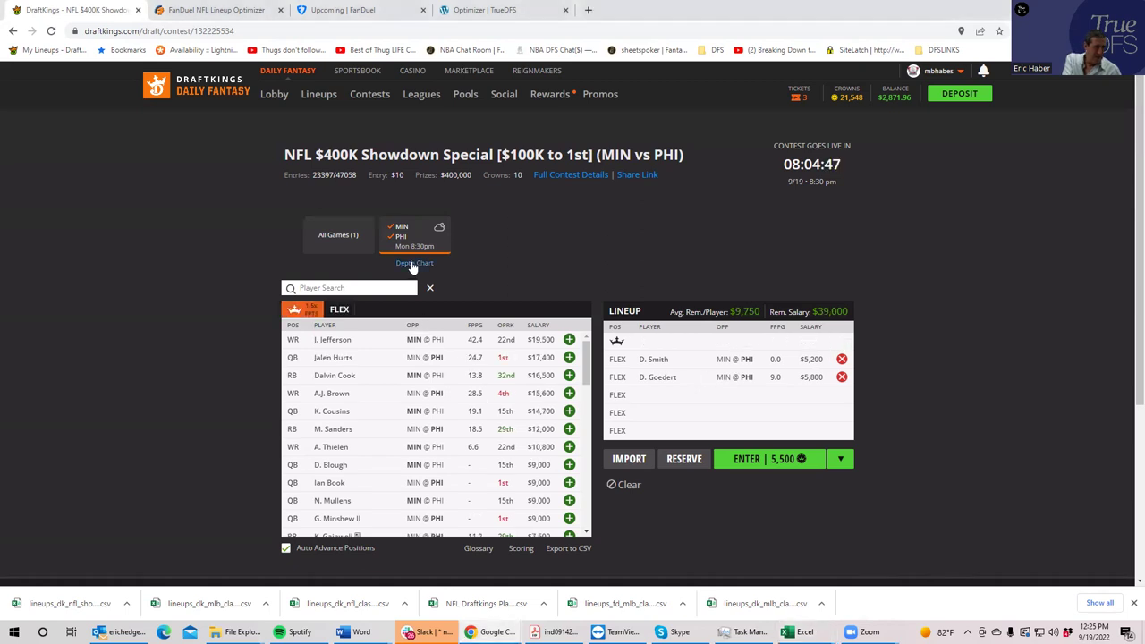
click(340, 310)
click(569, 357)
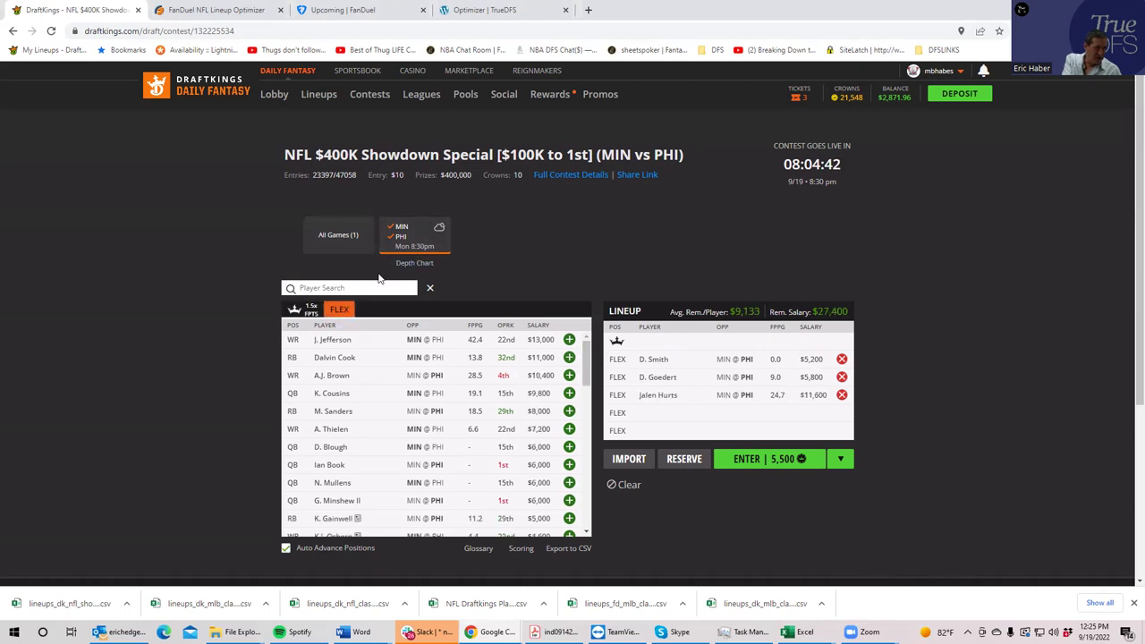
Step: Filter to PHI and make D. Smith the captain instead of a FLEX pick
click(399, 228)
click(299, 314)
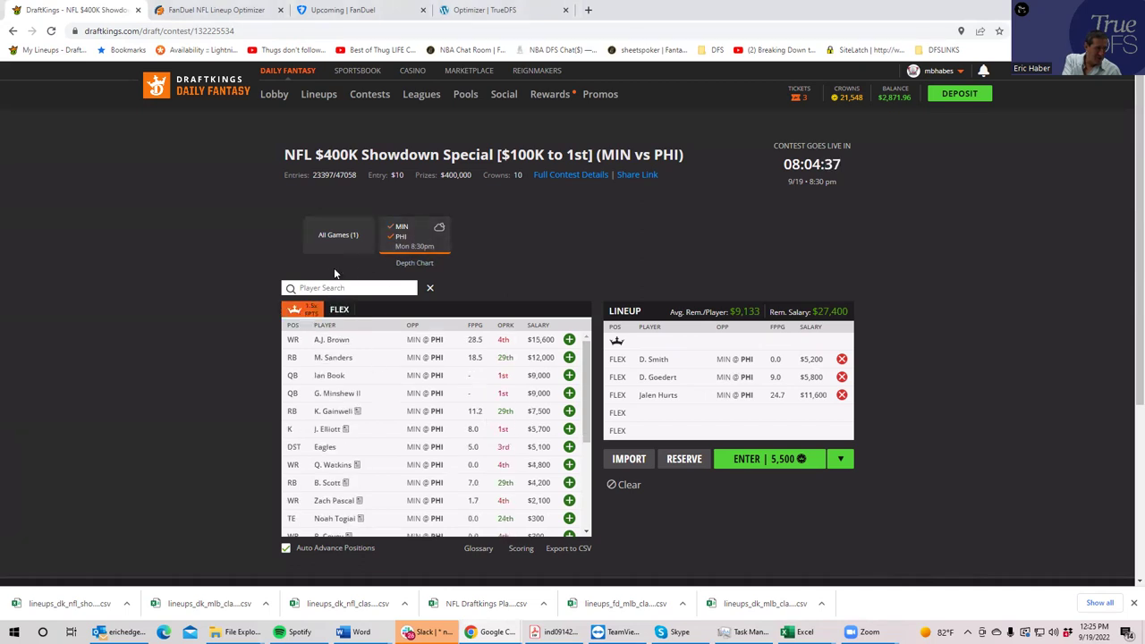
click(841, 359)
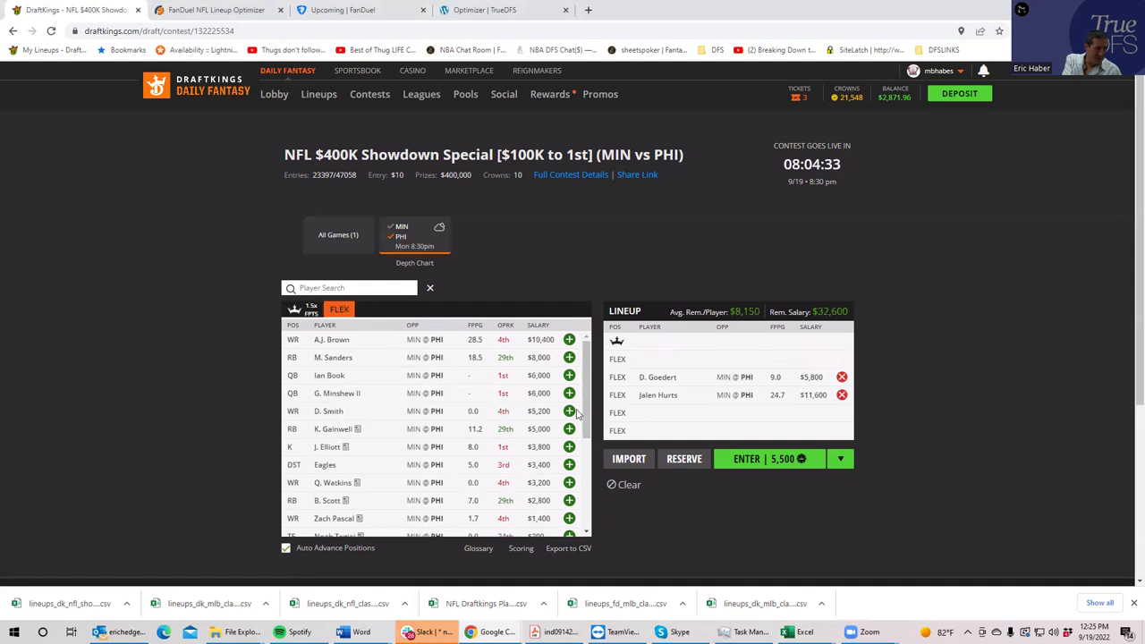
click(312, 309)
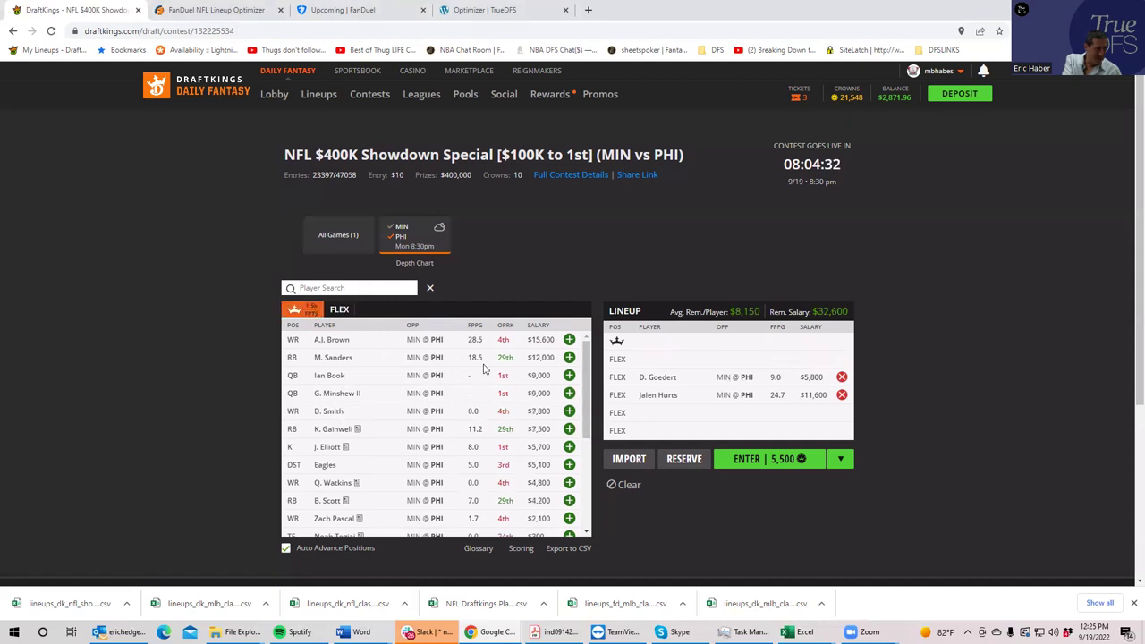
click(569, 411)
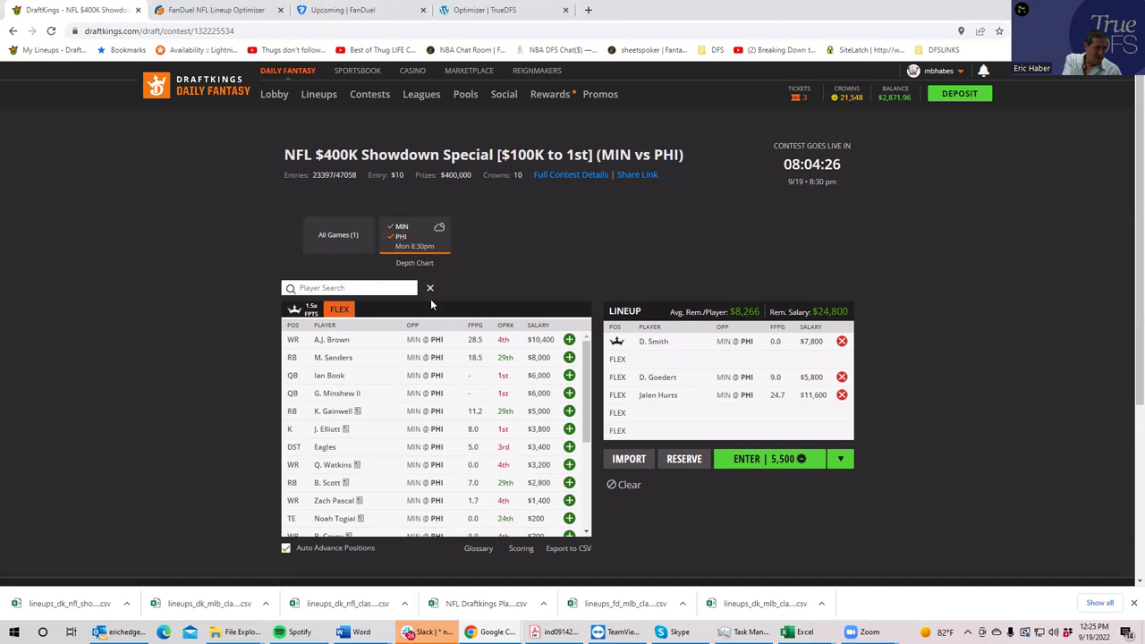
Step: Show MIN players, add J. Jefferson and K. Cousins as FLEX, then search 'smi'
click(399, 227)
click(399, 237)
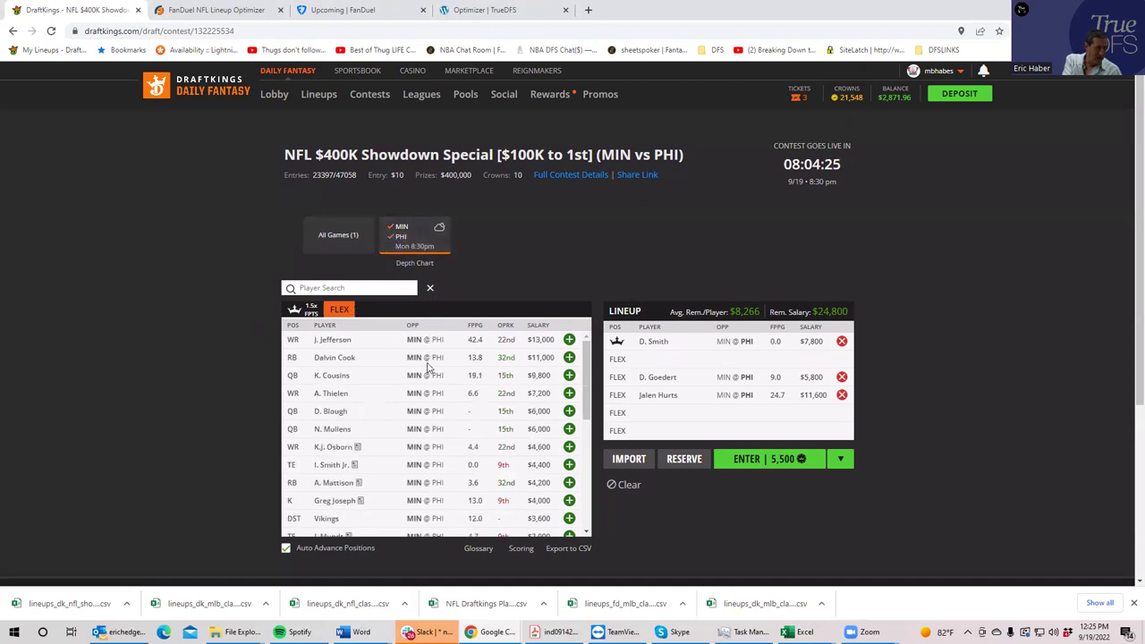
click(569, 339)
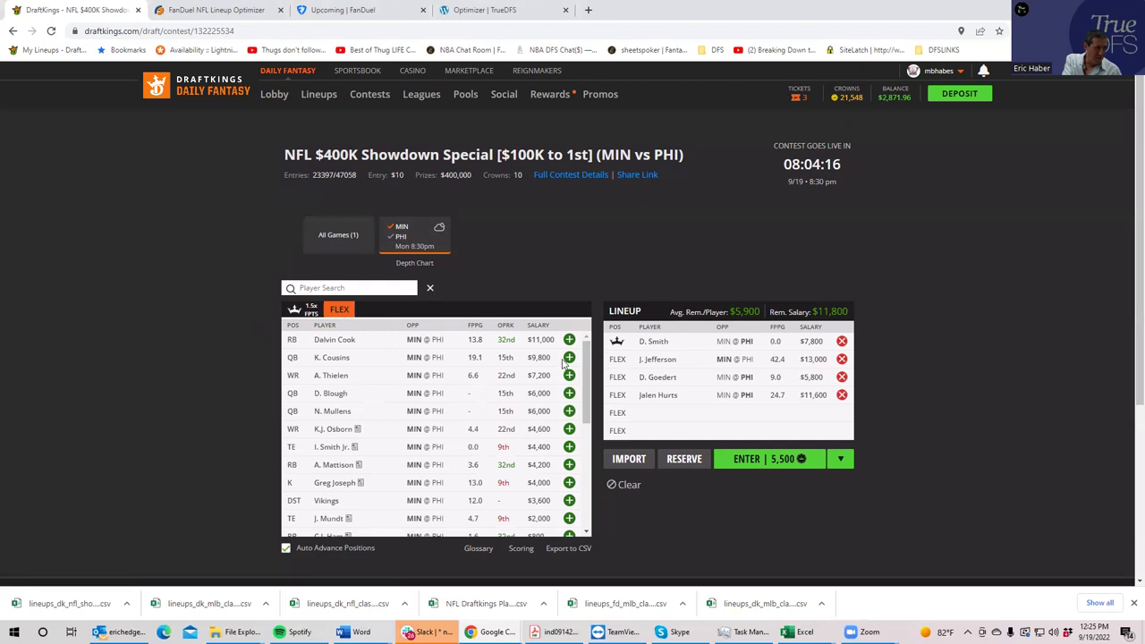
click(569, 358)
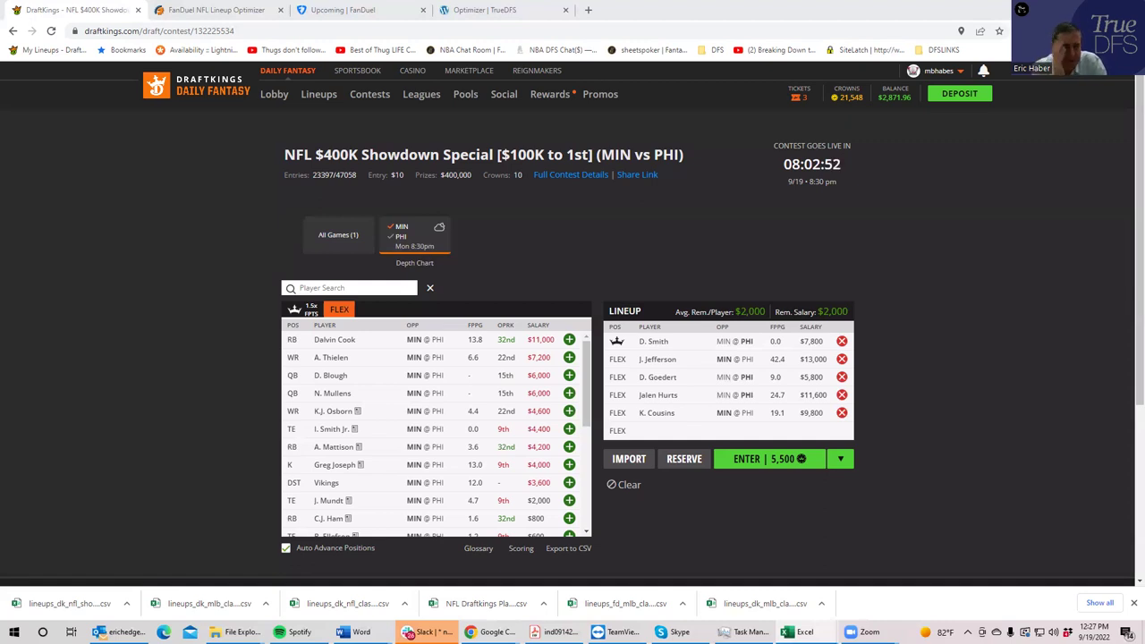
click(346, 288)
text(smi)
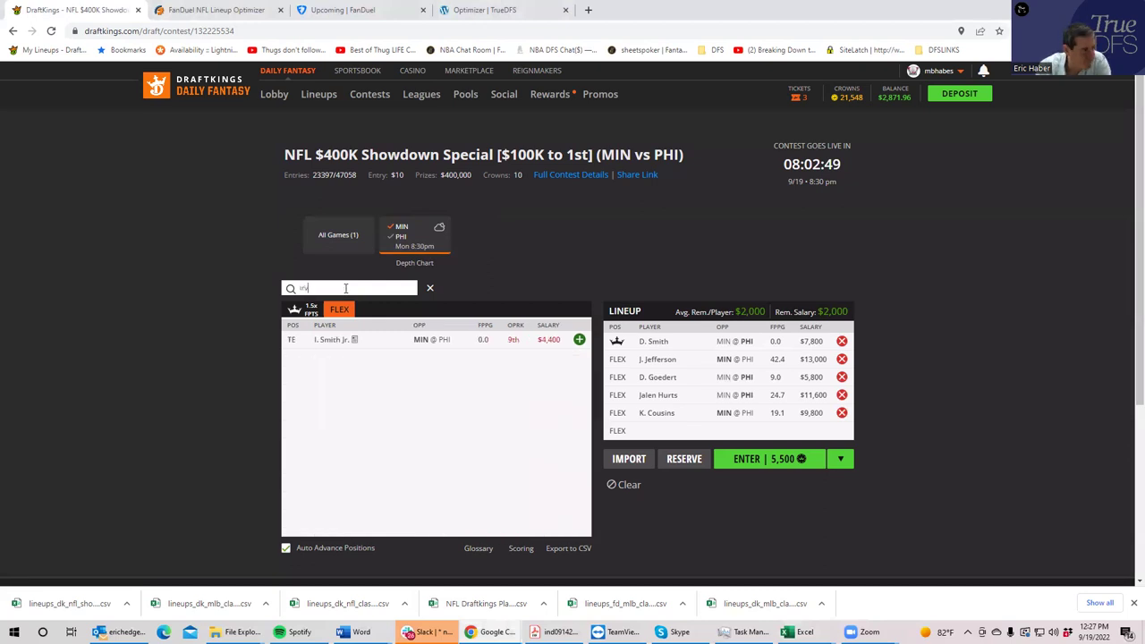
Step: Review Irv Smith Jr.'s game log on his player card, then close the card
click(331, 340)
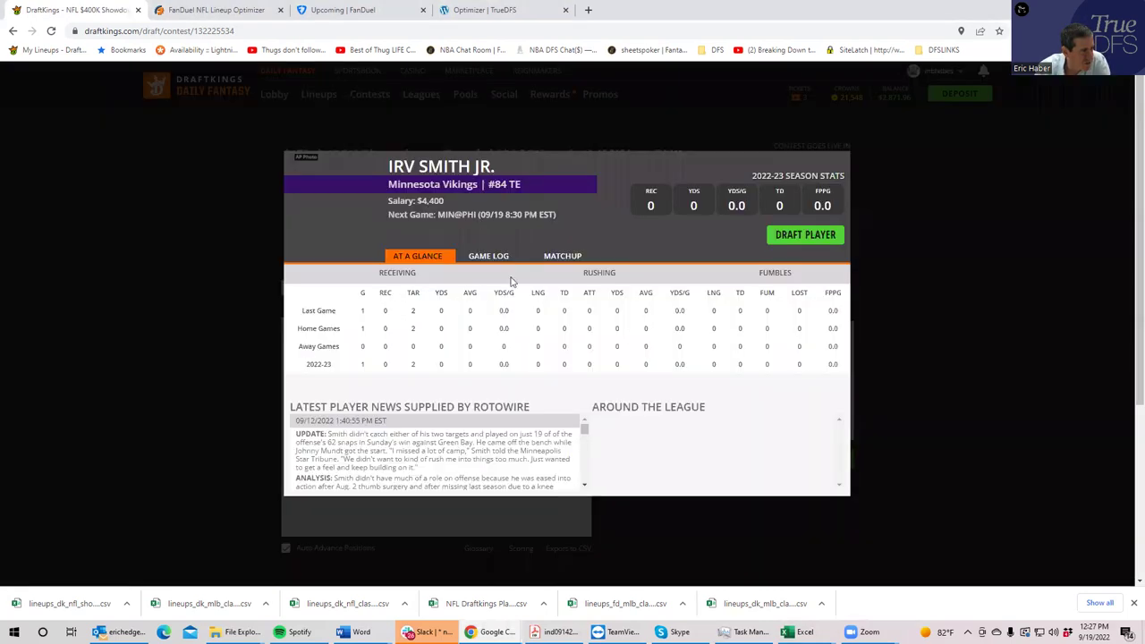
click(497, 257)
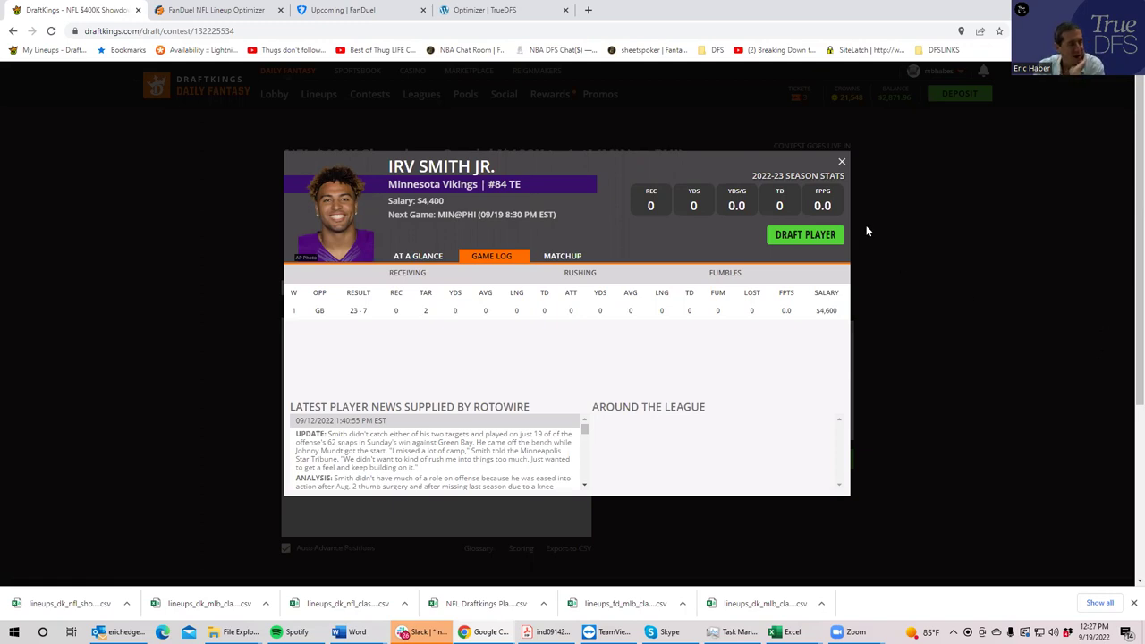
click(841, 162)
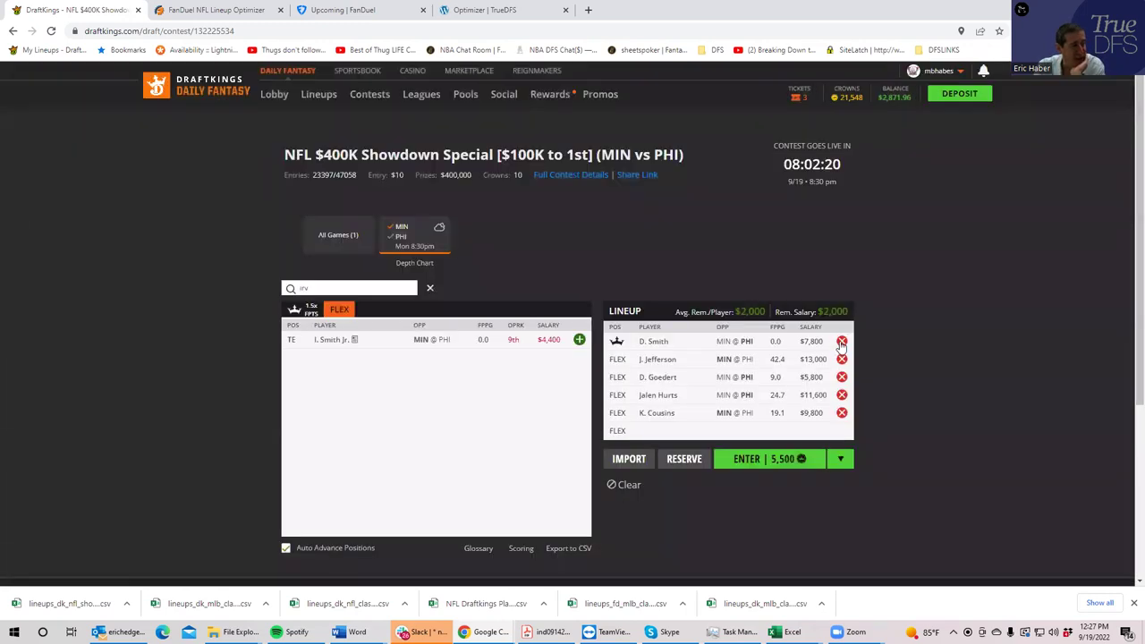
Step: Replace D. Smith with I. Smith Jr. as captain and remove Cousins, Hurts, Goedert and Jefferson
click(841, 341)
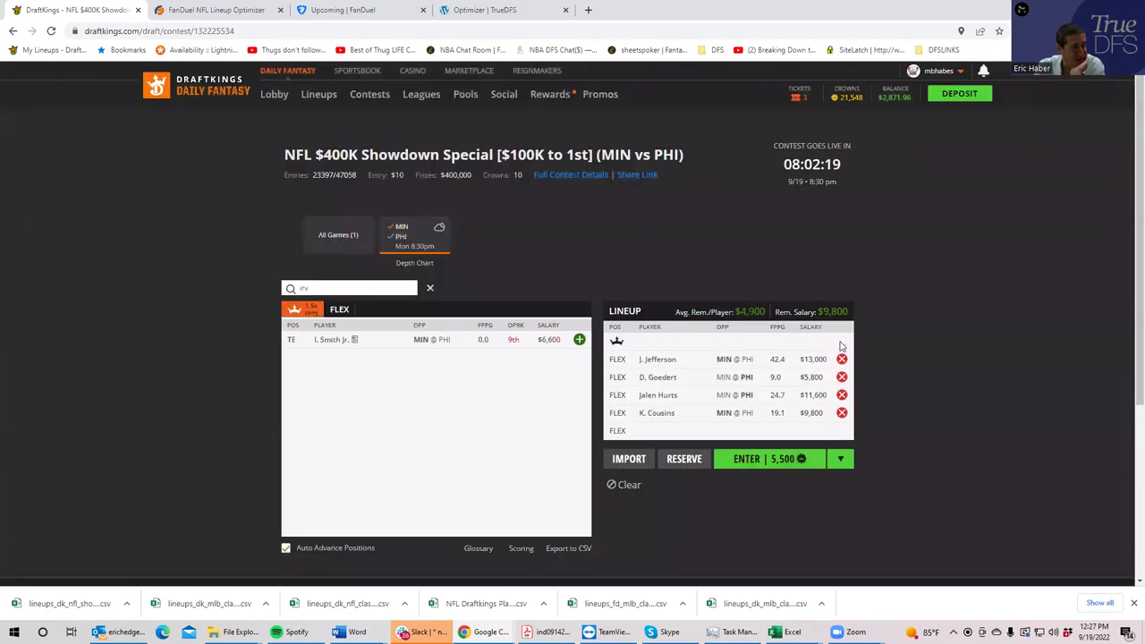
click(578, 340)
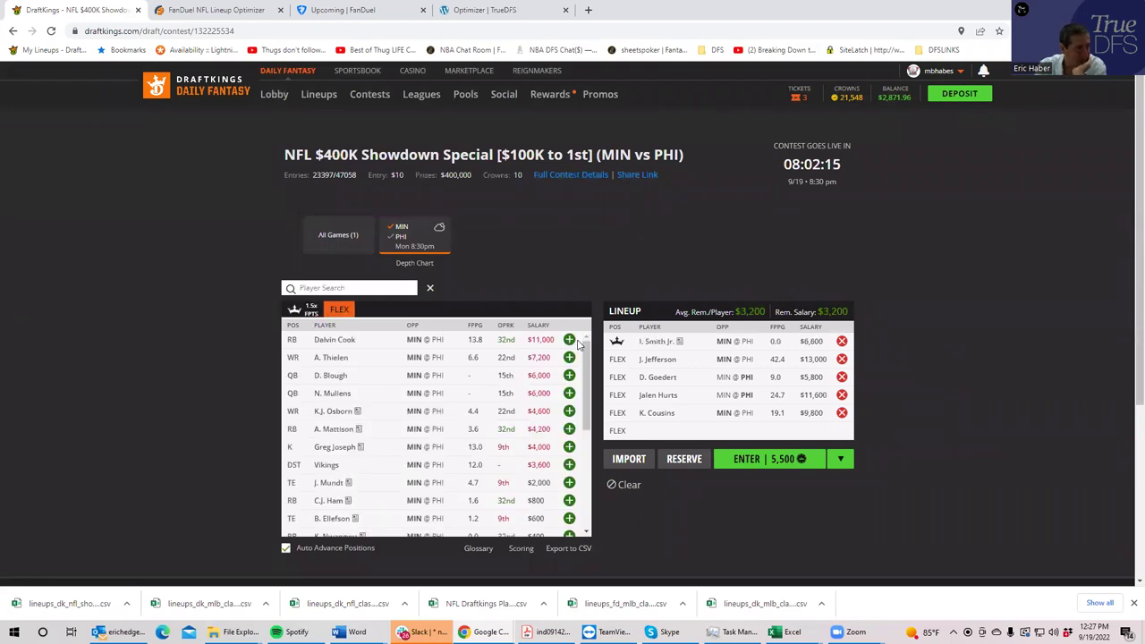
click(841, 413)
click(842, 395)
click(841, 377)
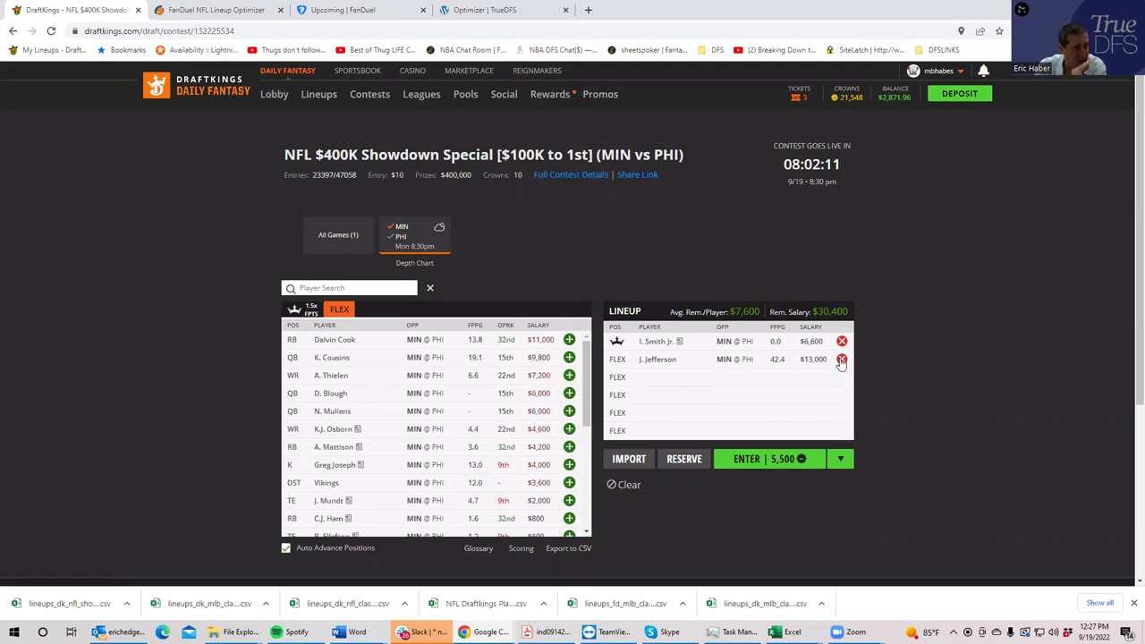
click(841, 360)
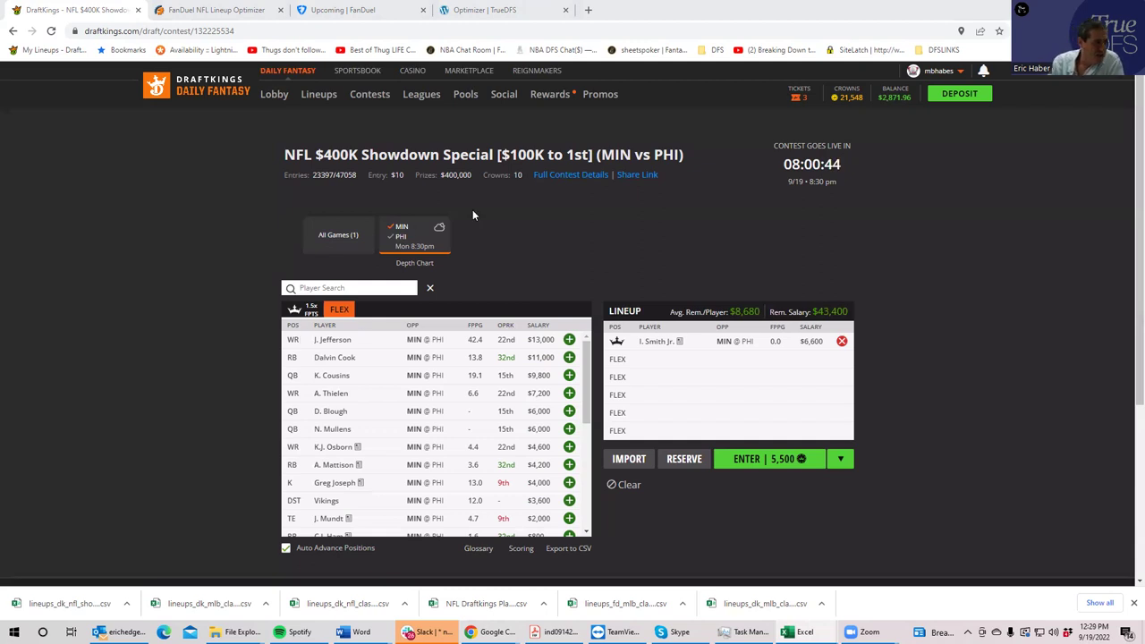
Step: Filter to PHI, search 'sco' and add B. Scott as a $2,800 FLEX pick
click(402, 236)
click(400, 238)
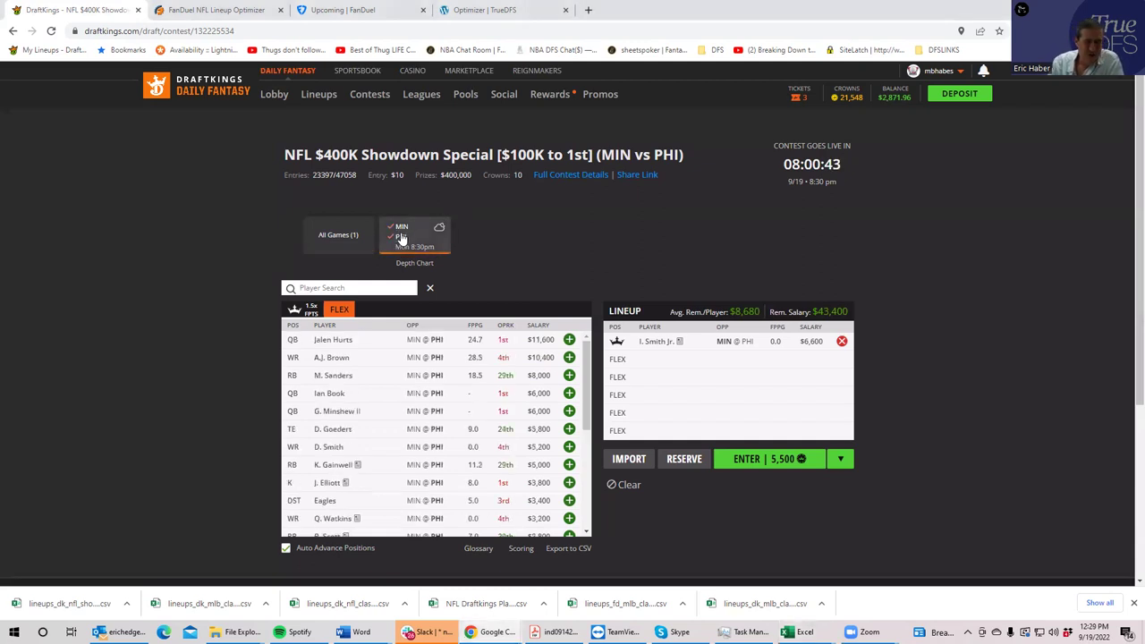
click(343, 286)
text(sco)
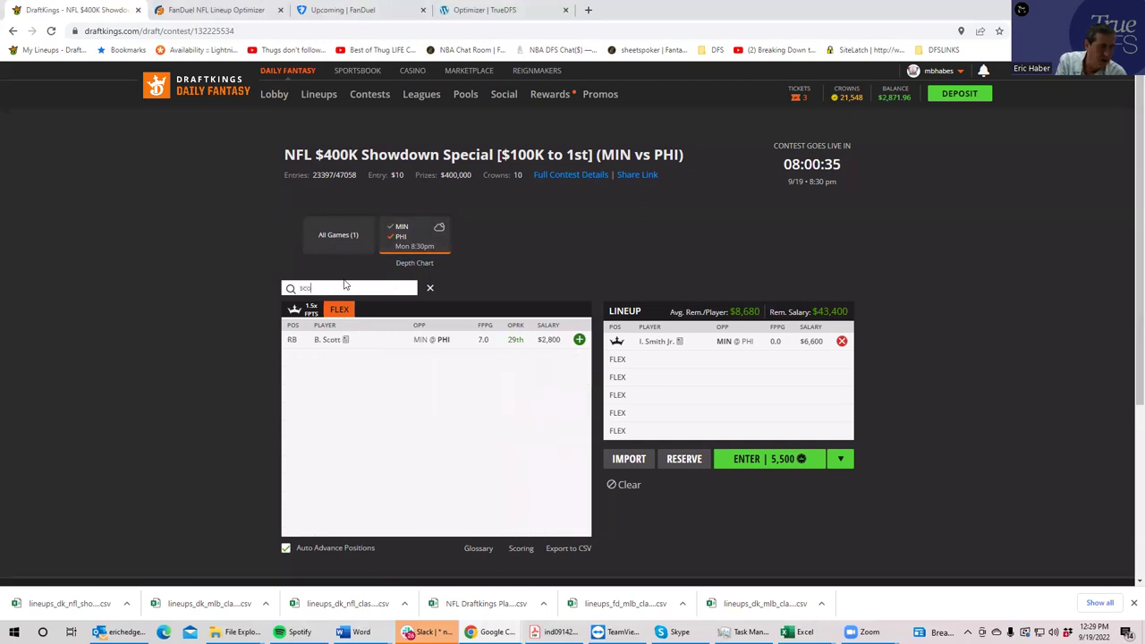
click(578, 339)
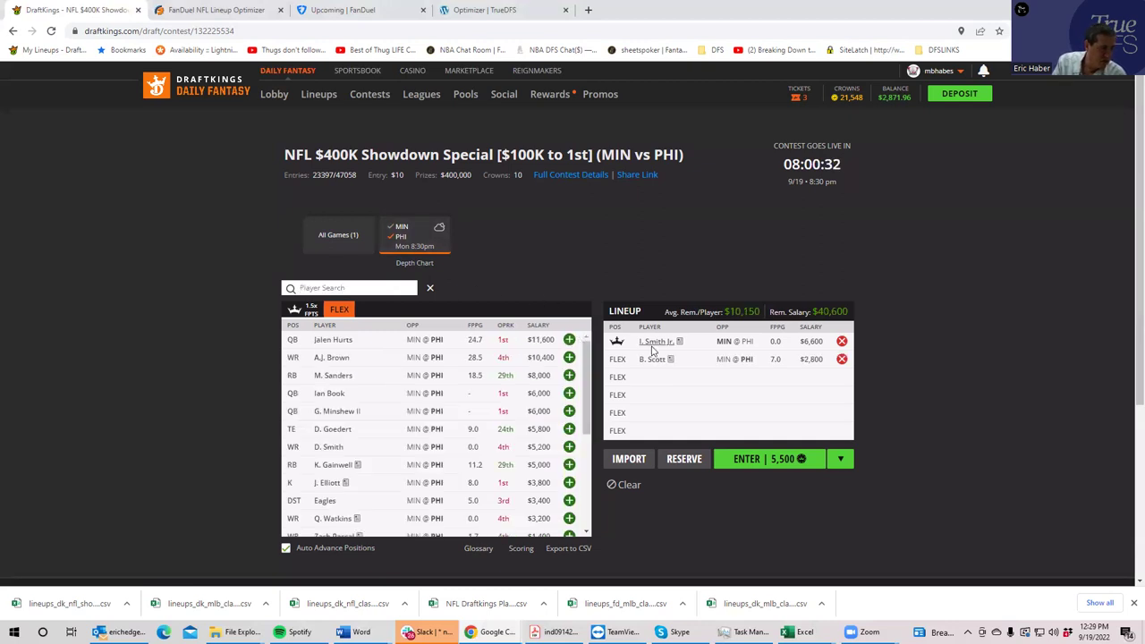
Step: Check B. Scott's game log on his player card, then close it
click(653, 359)
click(492, 257)
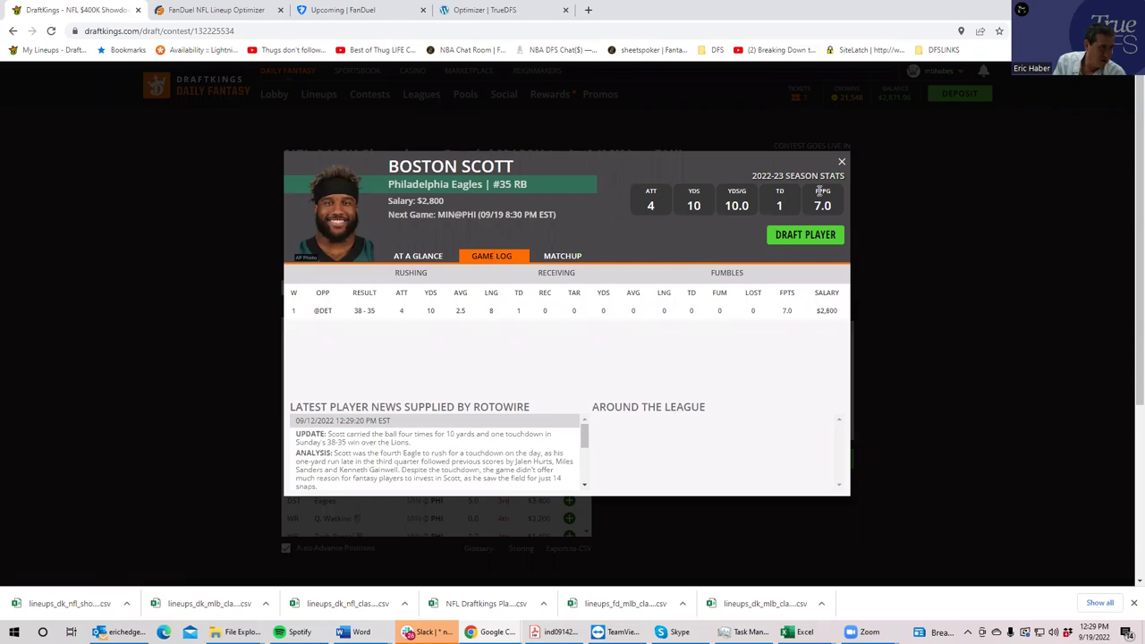
click(842, 163)
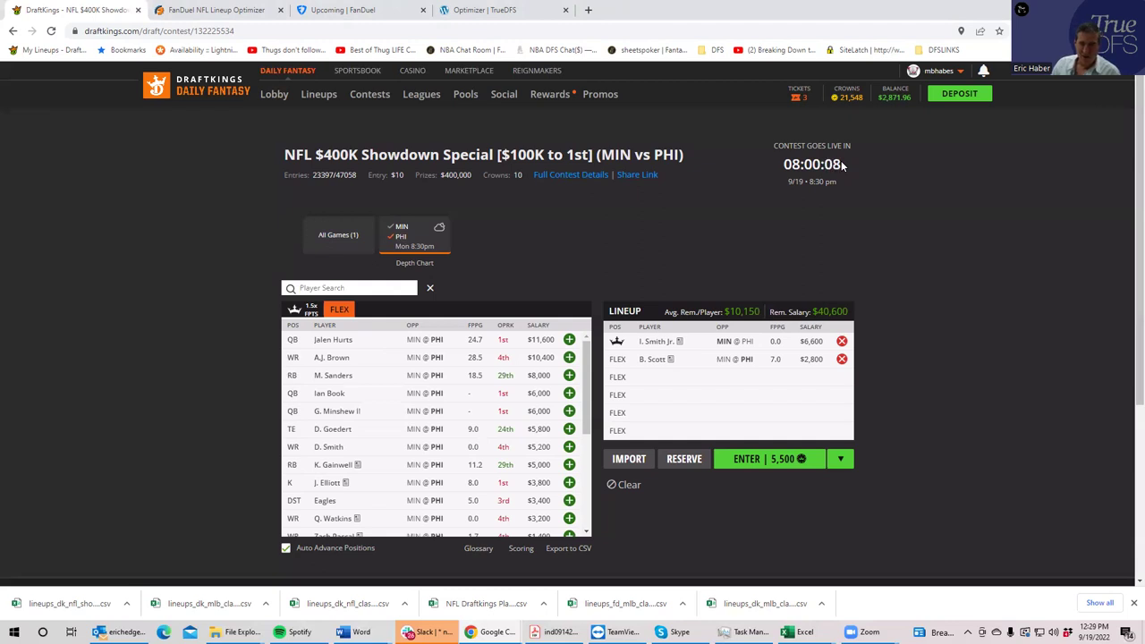
Step: Search 'pas' and review Zach Pascal's game log on his player card, then close it
click(332, 287)
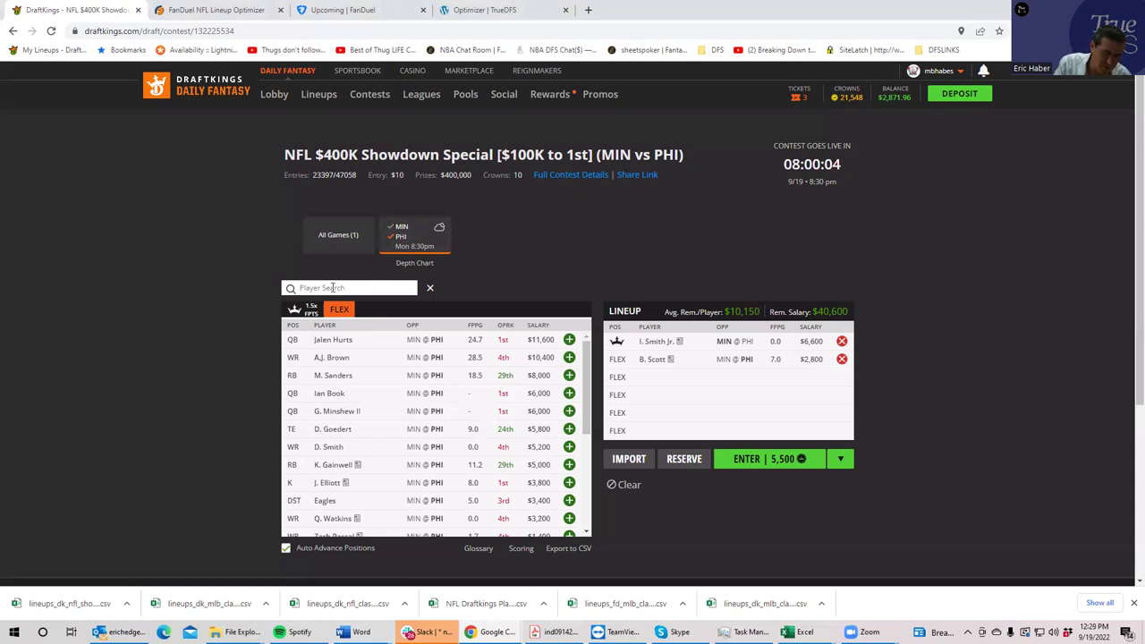
text(pas)
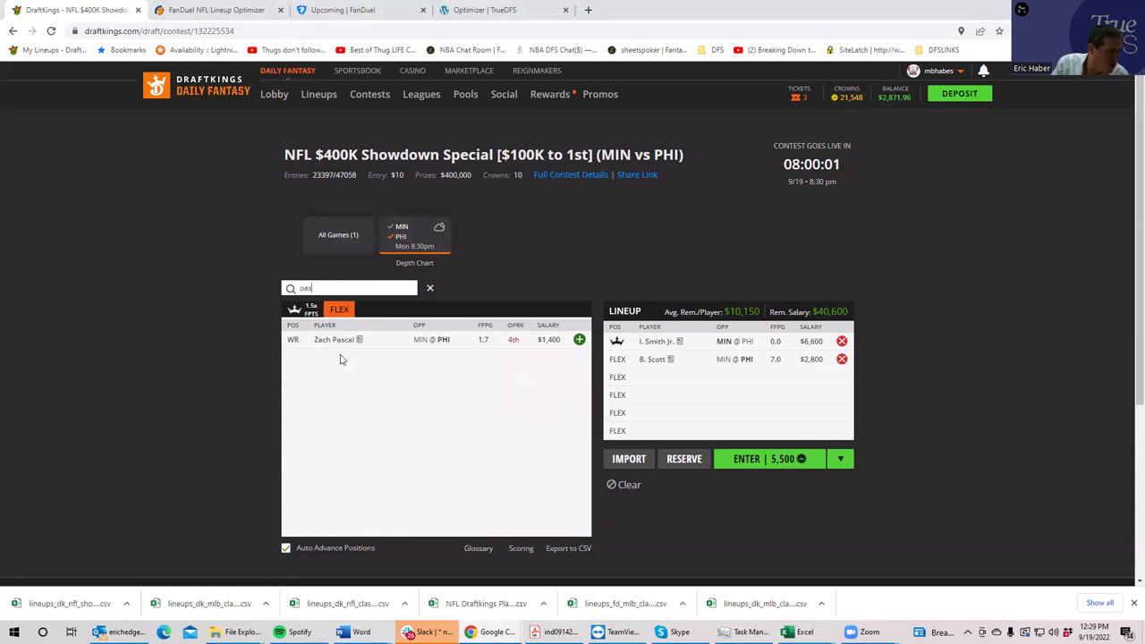
click(340, 340)
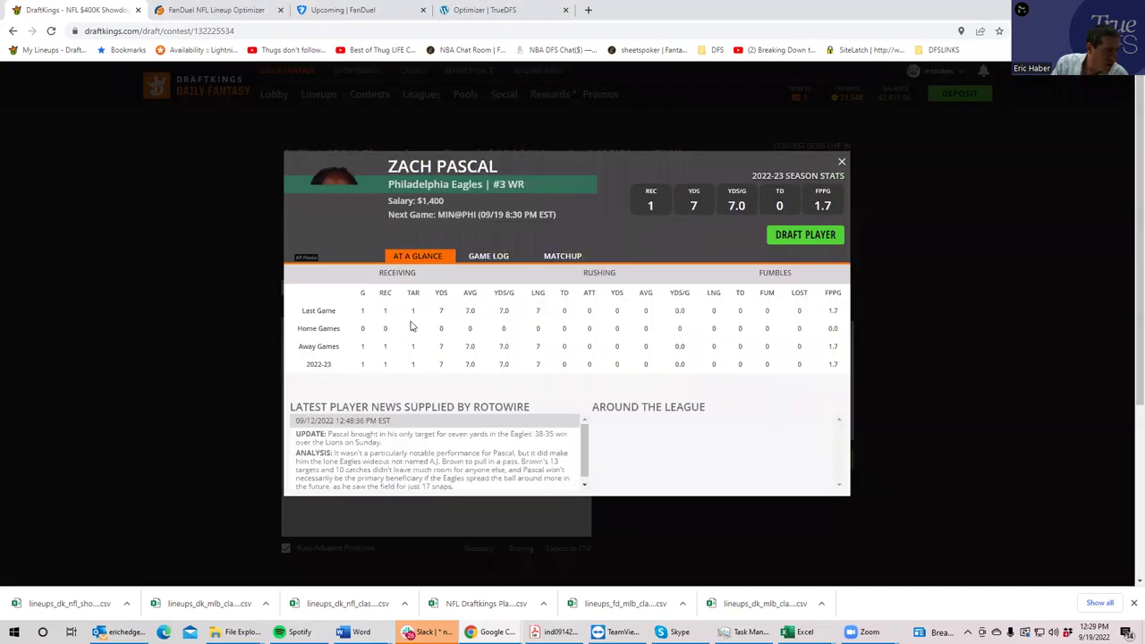
click(497, 258)
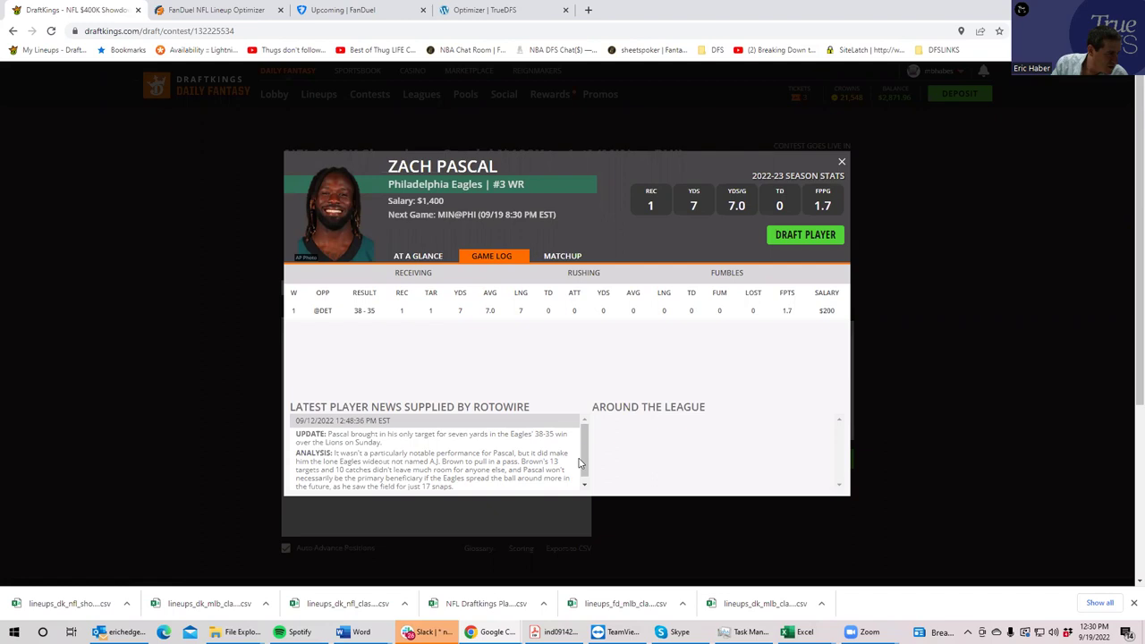
scroll(582, 465, down, 1)
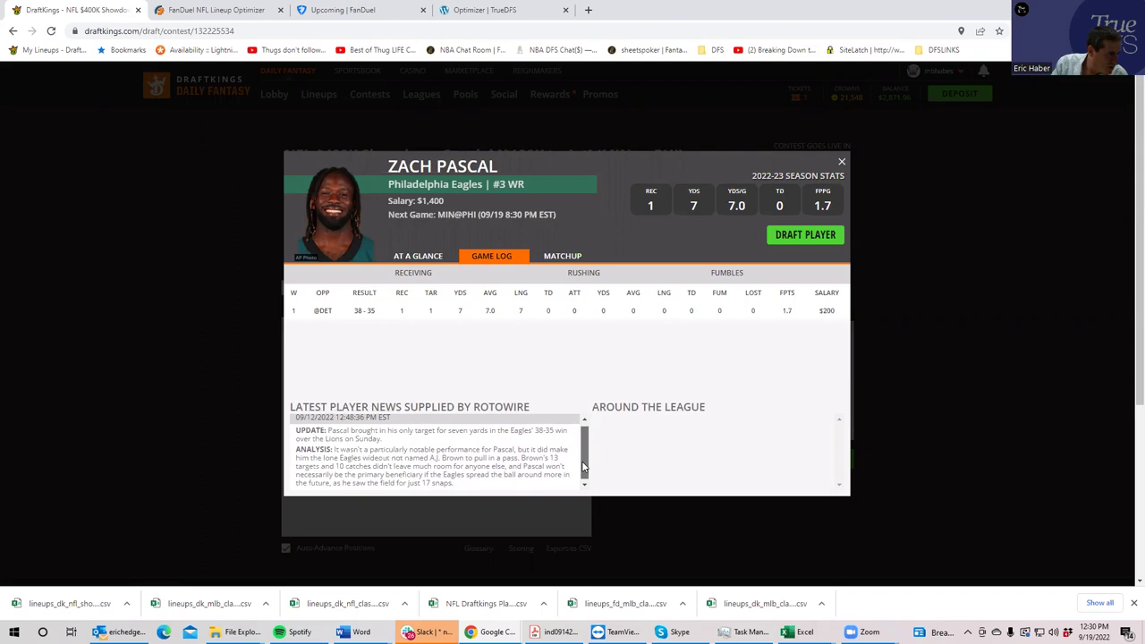
scroll(582, 461, down, 1)
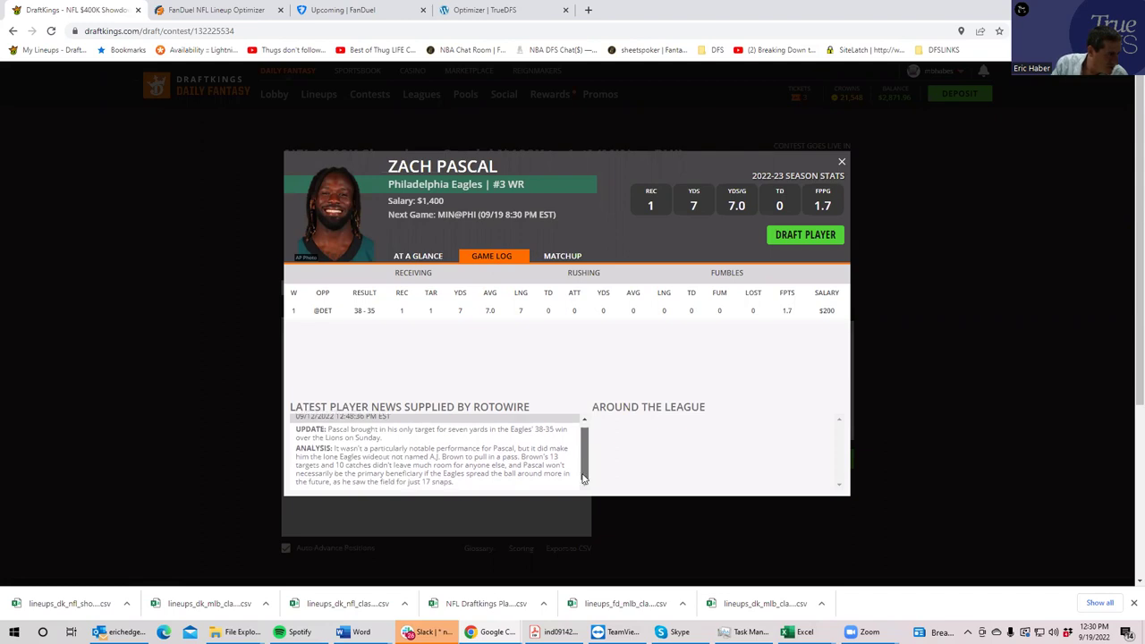
click(842, 162)
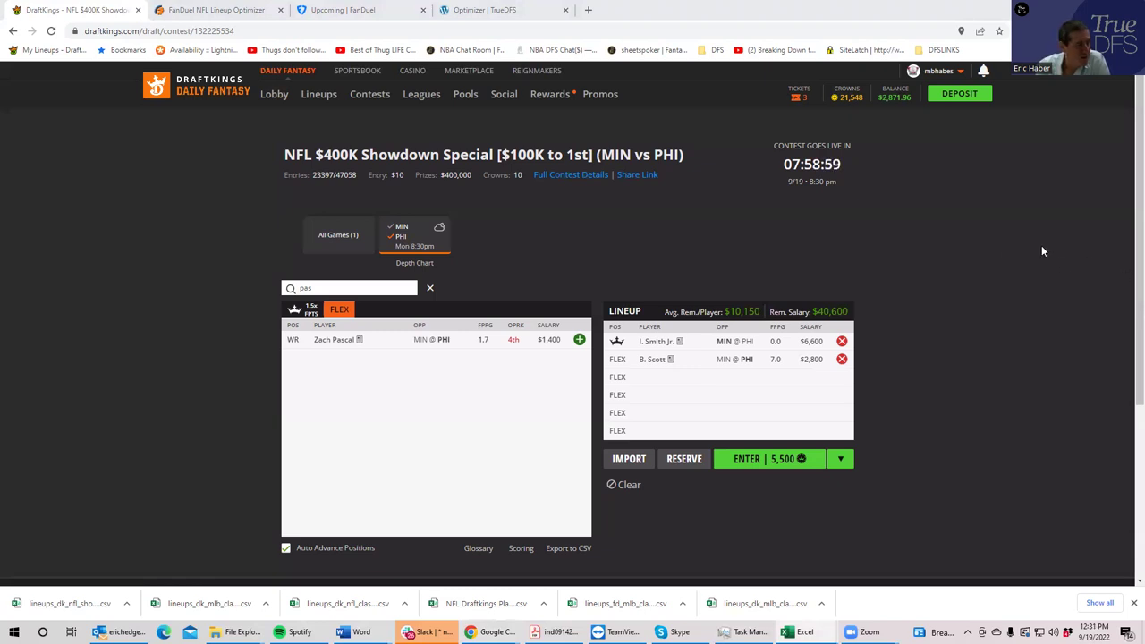
Step: In TrueDFS, start a new build of 50 lineups with Max Salary checked
click(507, 11)
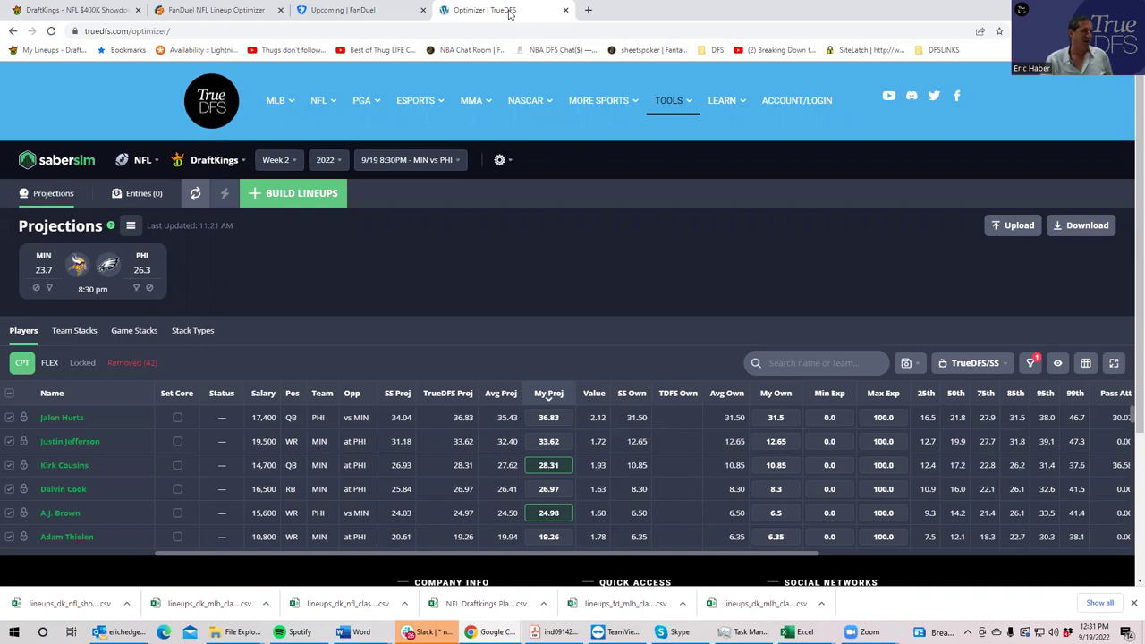
click(294, 196)
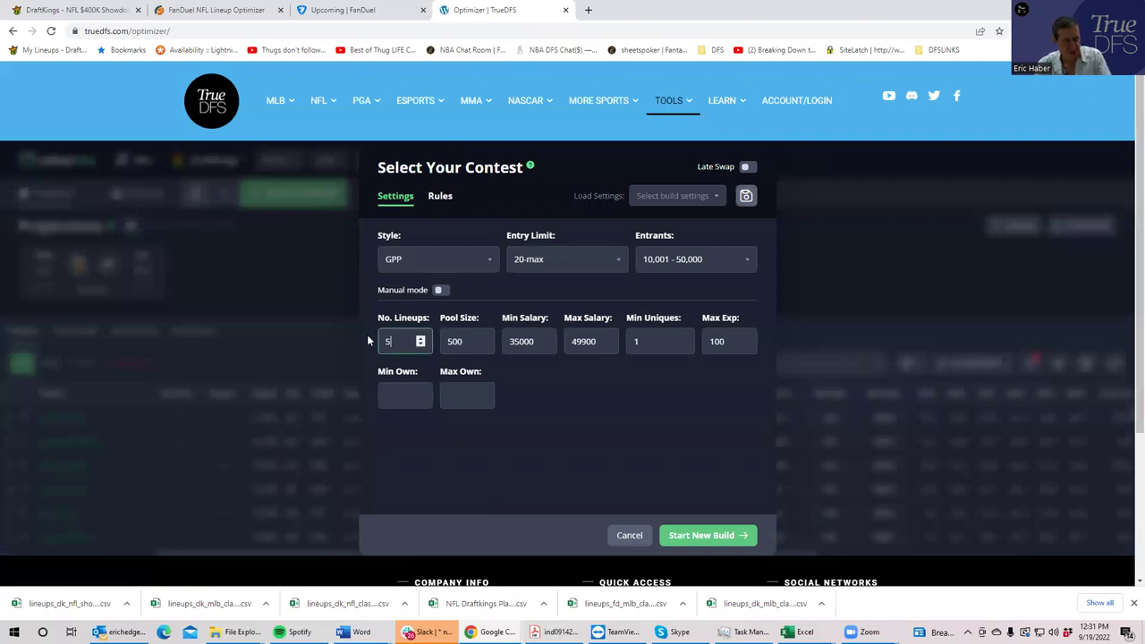
text(0)
click(561, 417)
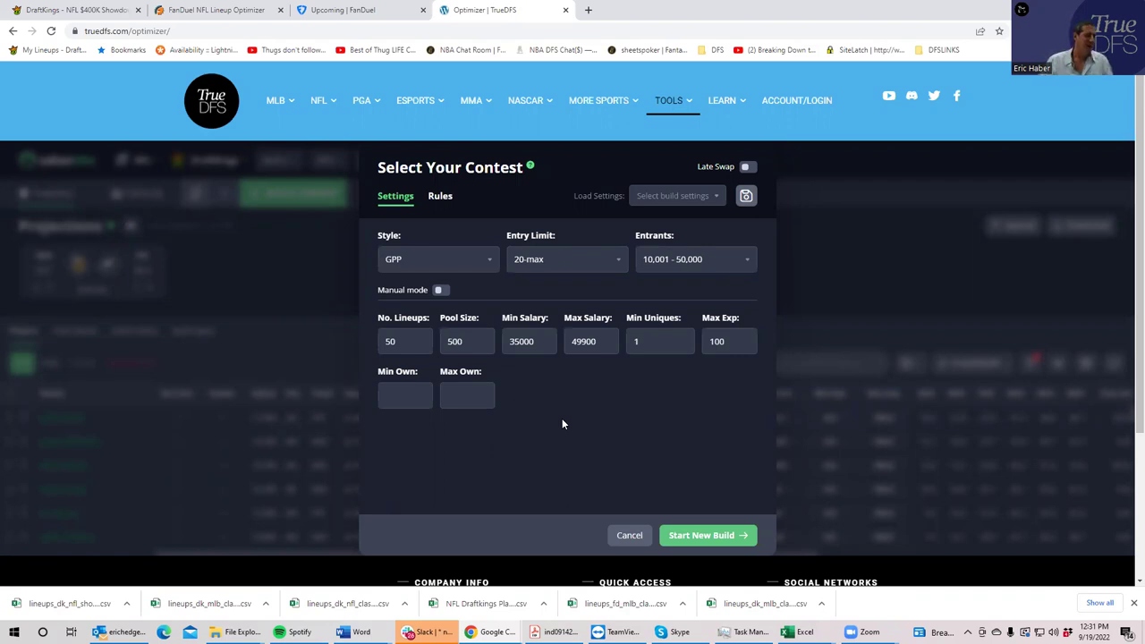
click(595, 341)
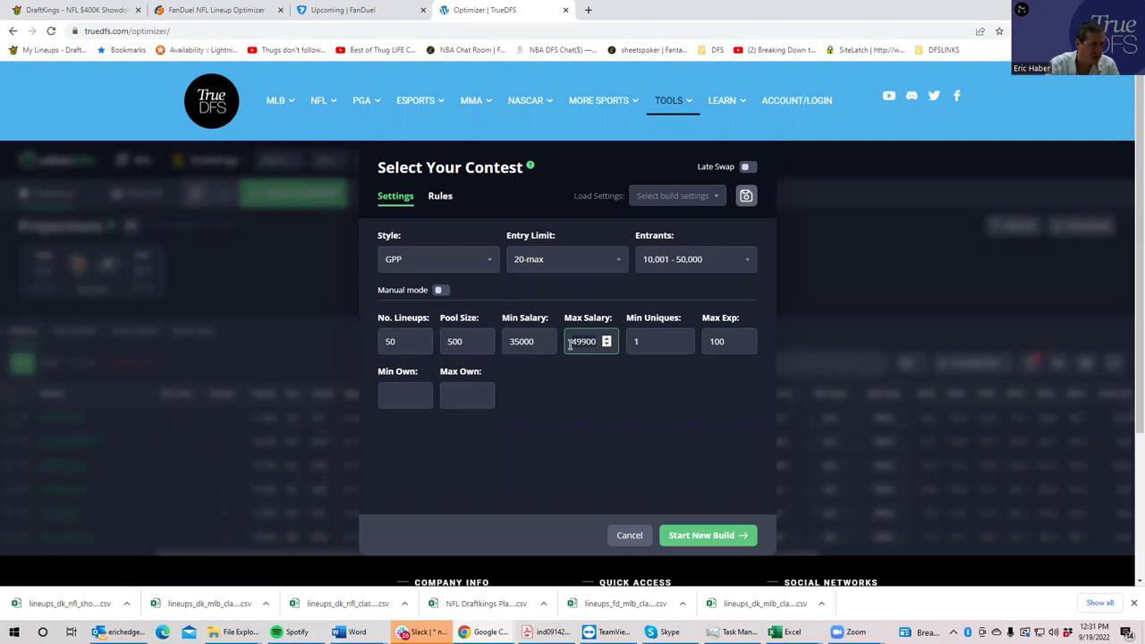
click(696, 535)
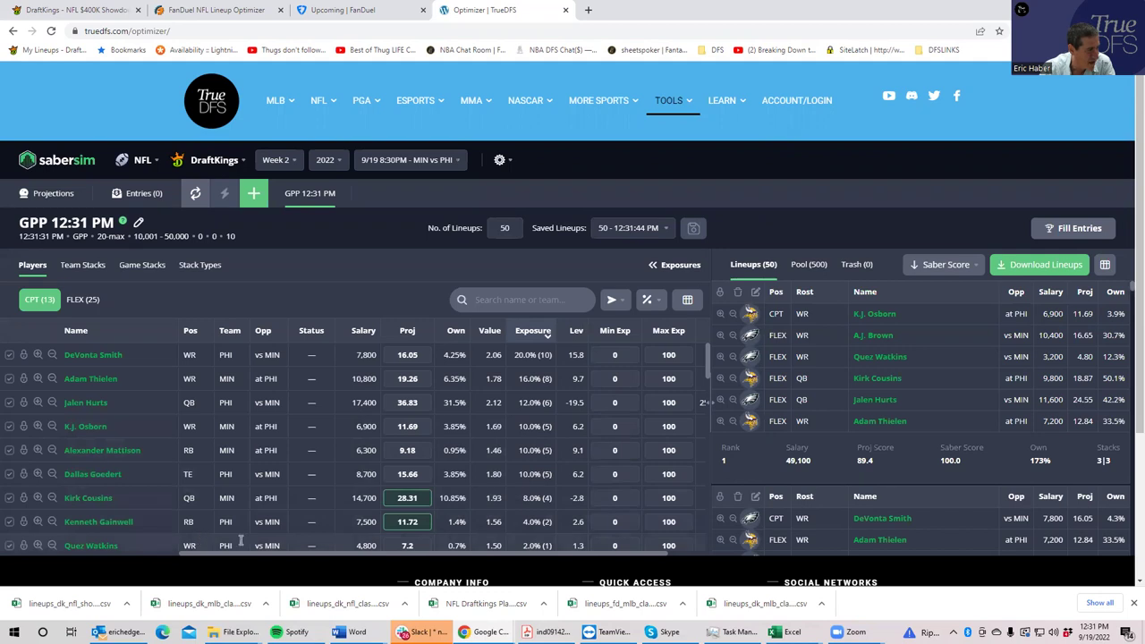
Step: Filter the FLEX player table by 'irv' to show Irv Smith Jr. at 6.0% exposure
click(82, 300)
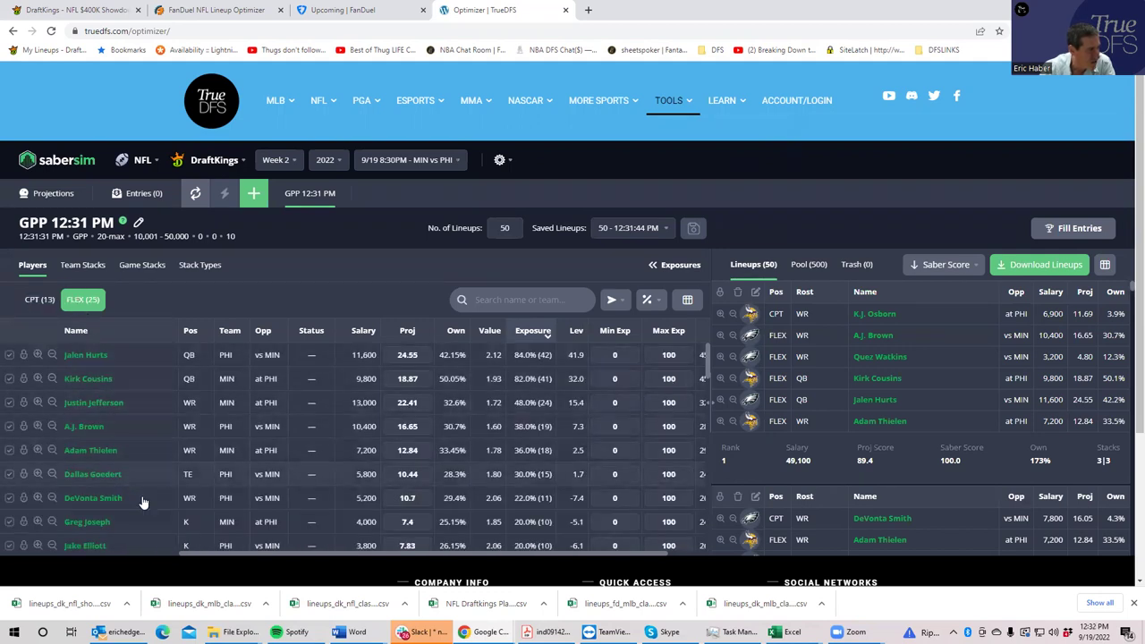
click(493, 301)
text(irv)
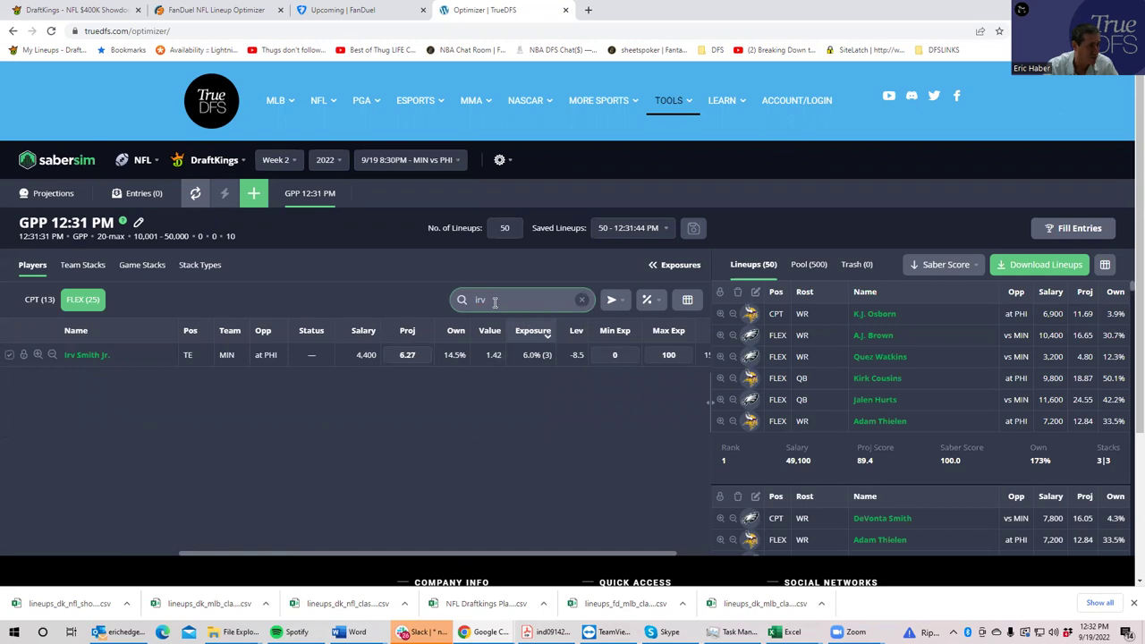
key(BackSpace)
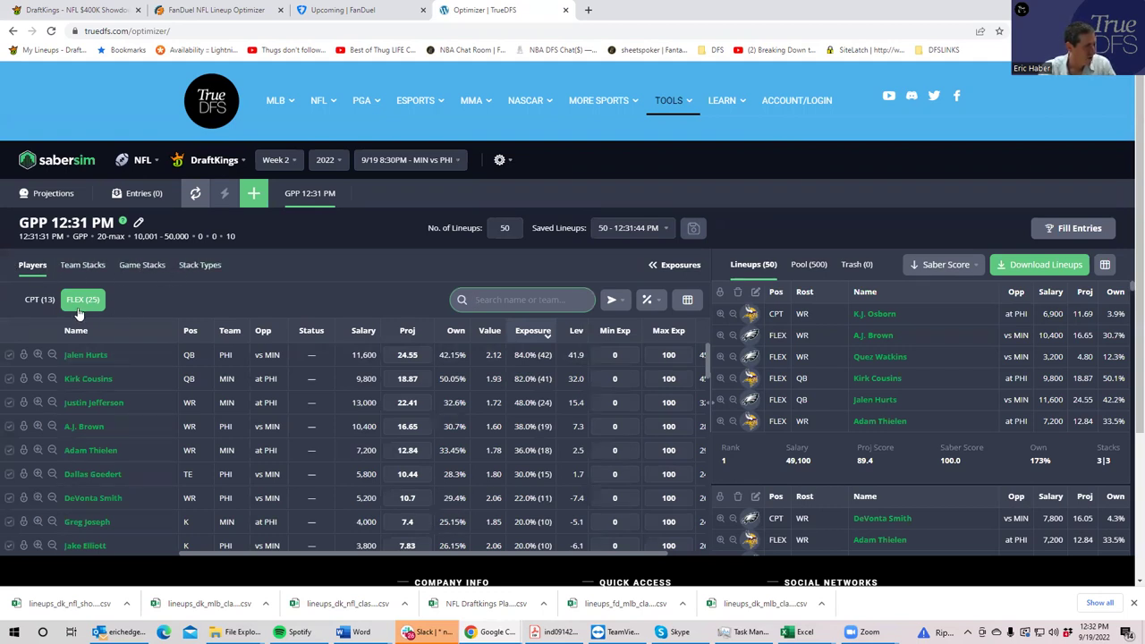
click(515, 299)
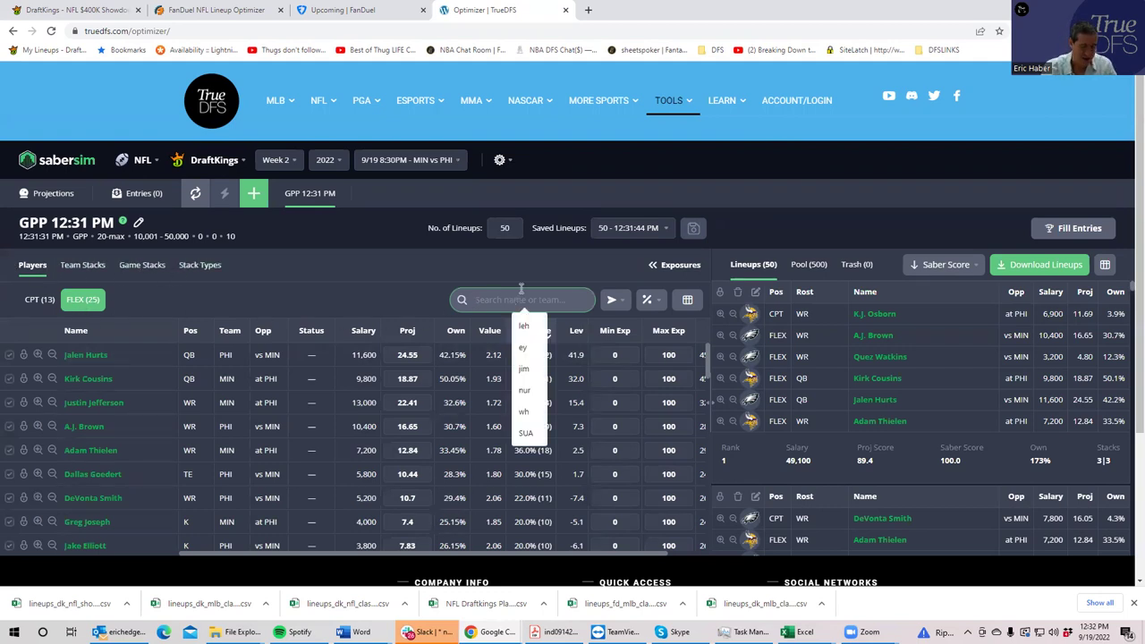
text(irv)
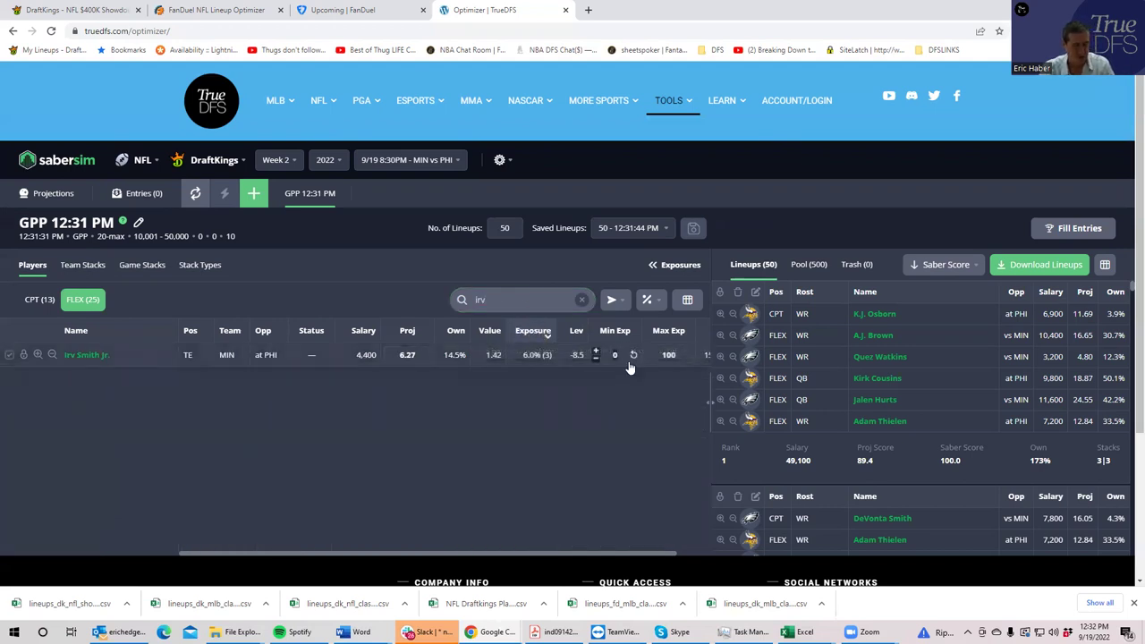
Step: Set Irv Smith Jr.'s FLEX minimum exposure to 50%
click(615, 355)
text(50)
click(609, 407)
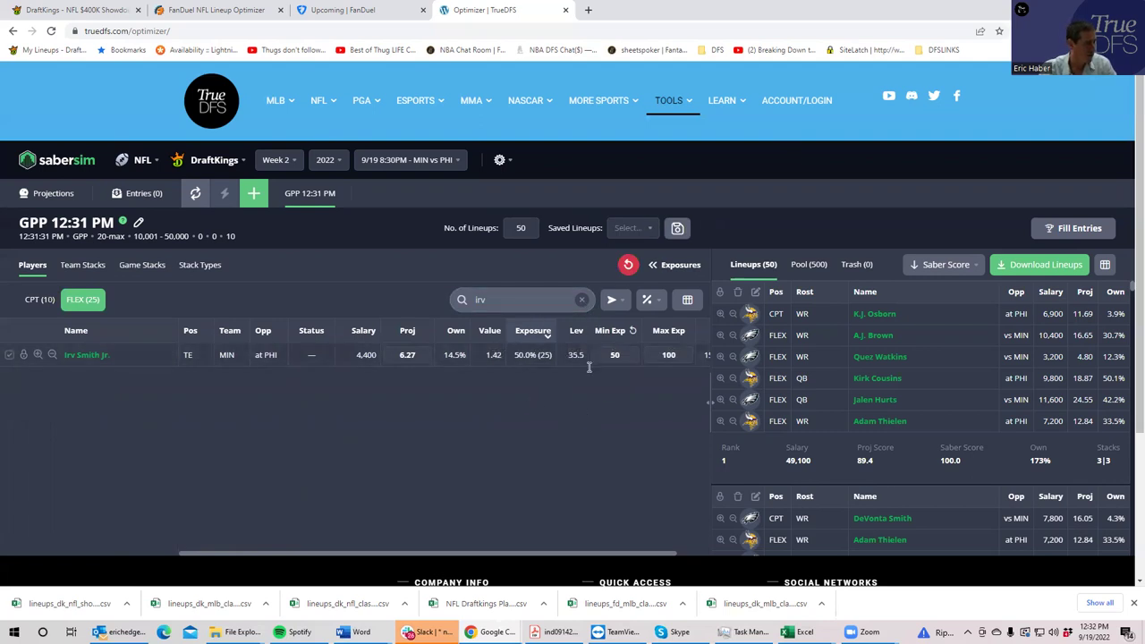
click(582, 300)
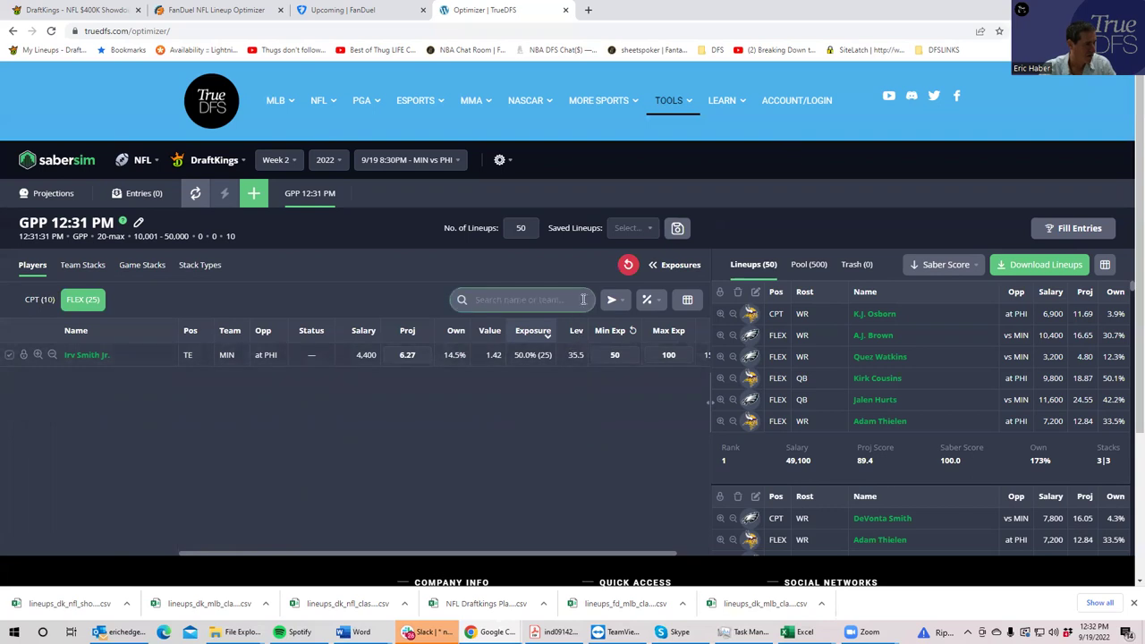
Step: Set Irv Smith Jr.'s captain minimum exposure to 10% and download the lineups CSV
click(35, 299)
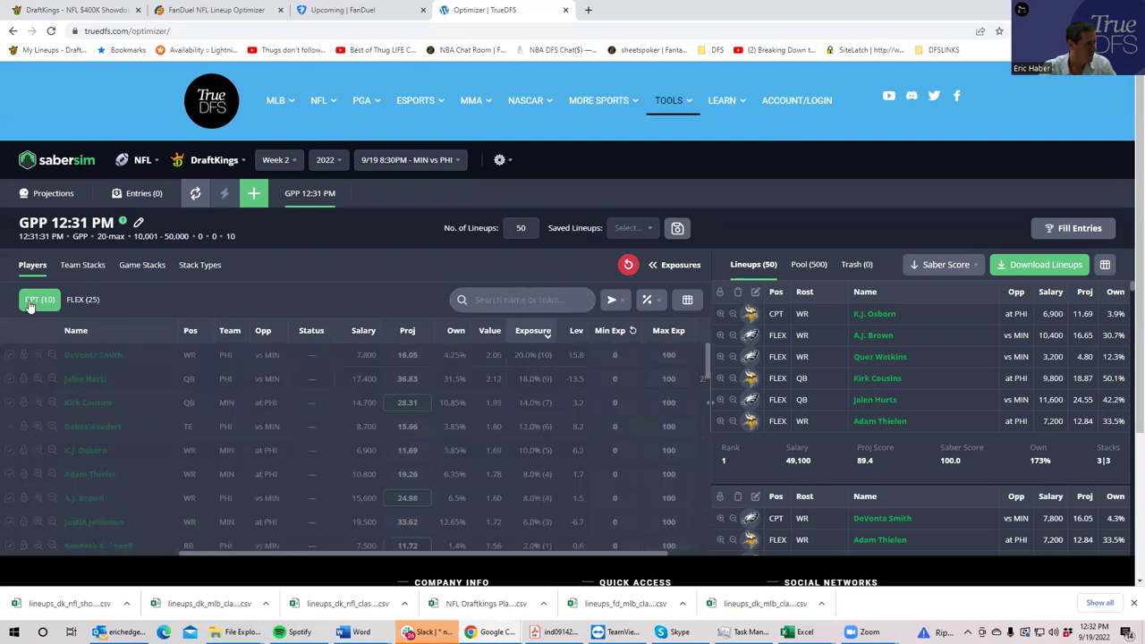
click(492, 302)
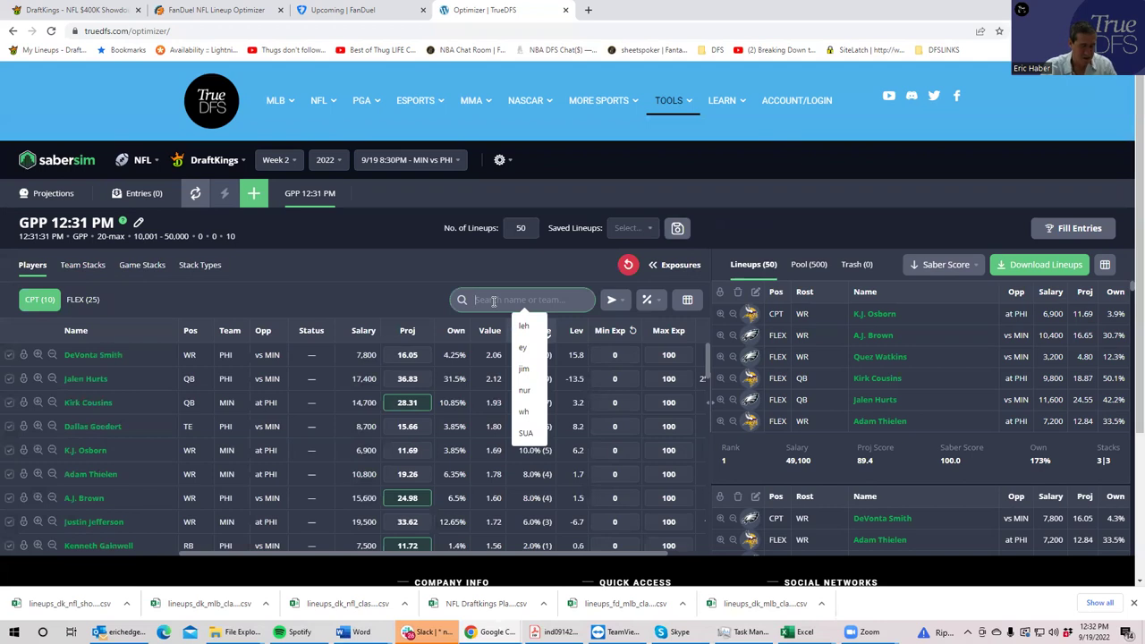
text(irv)
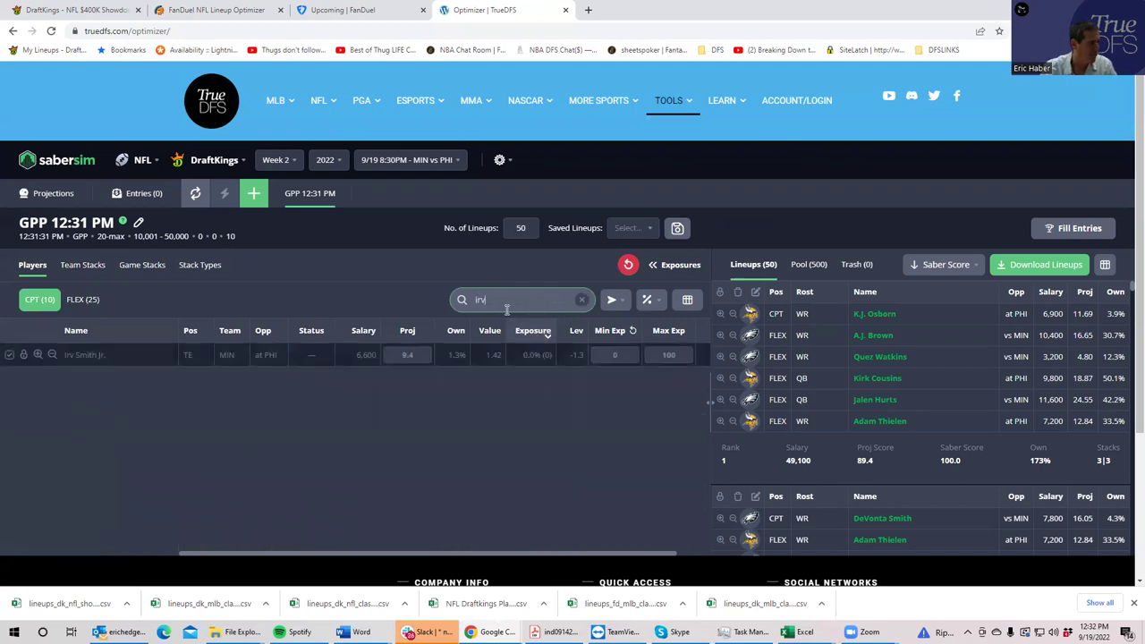
click(620, 356)
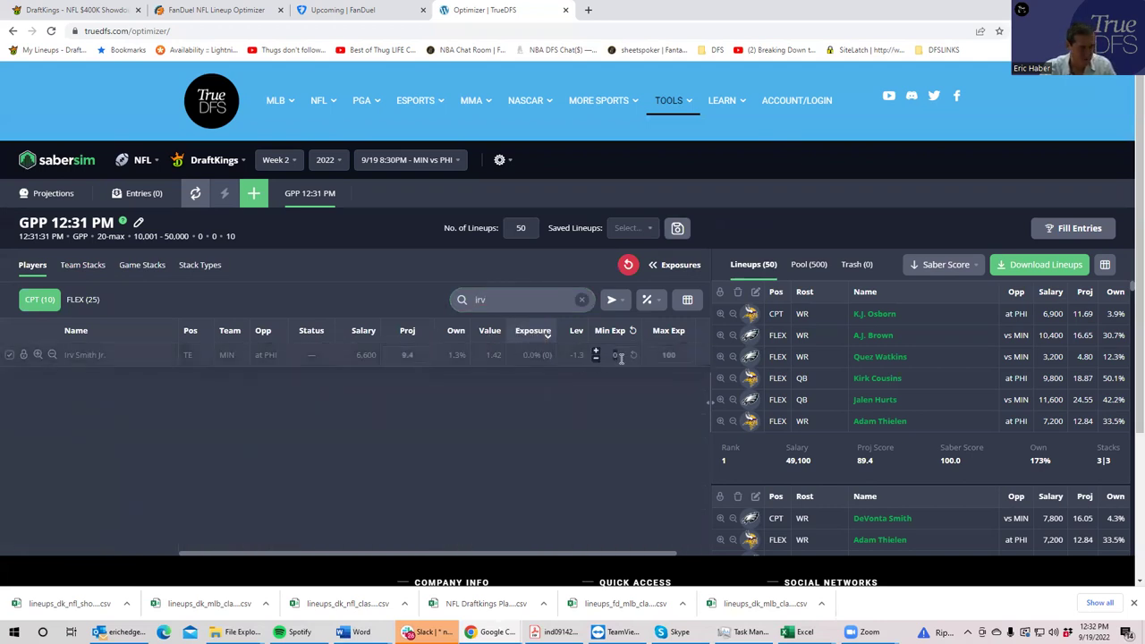
text(10)
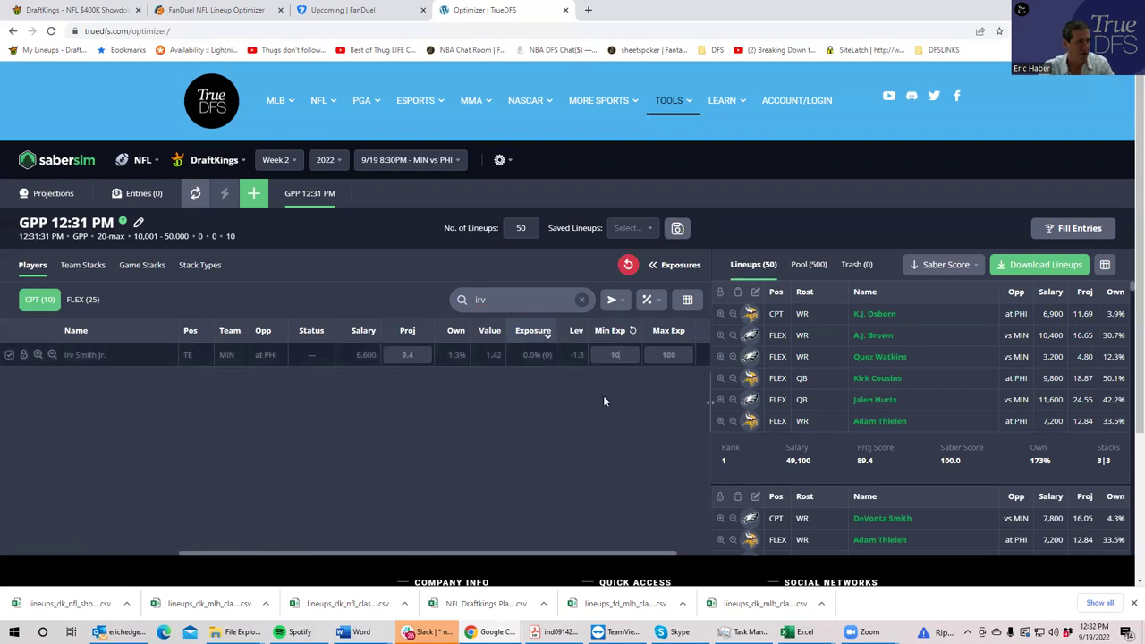
click(581, 299)
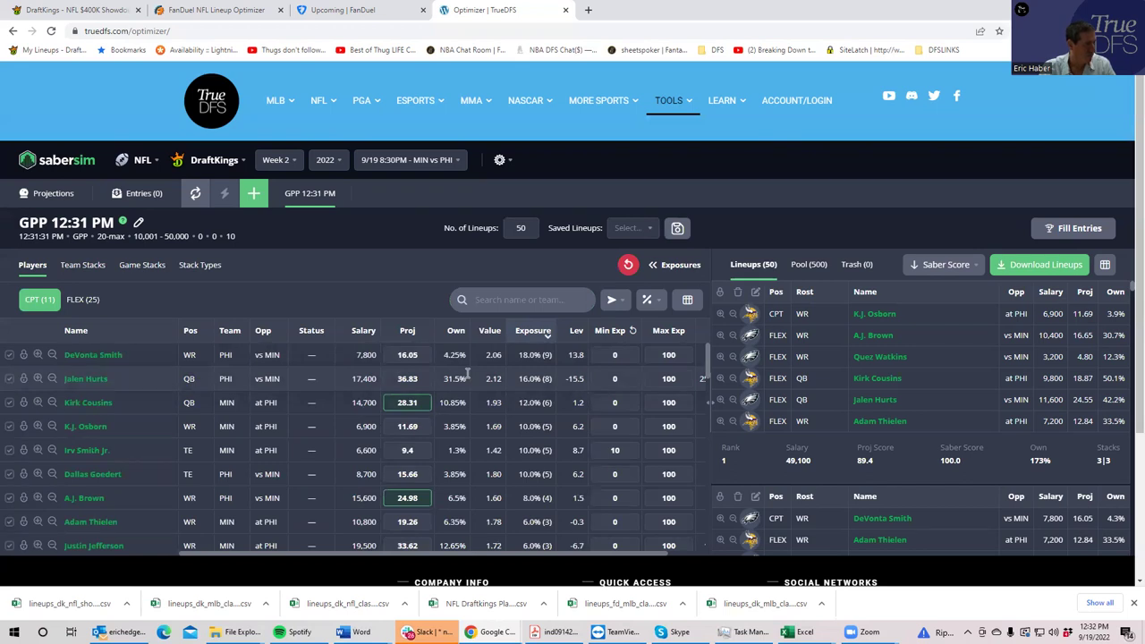
click(1046, 264)
click(114, 603)
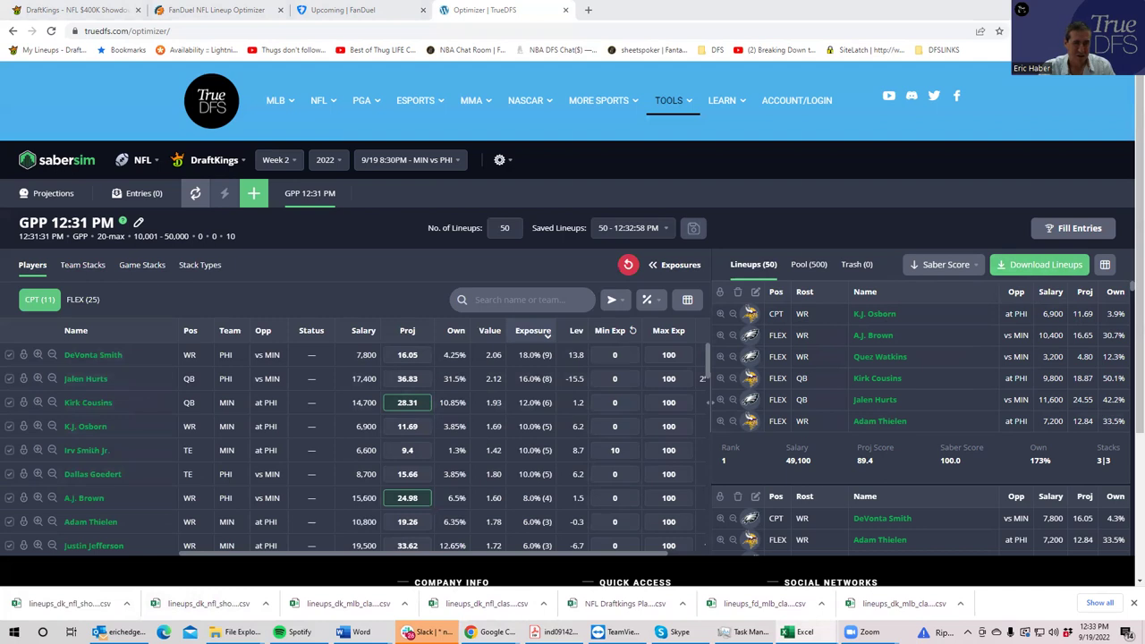
Step: Upload the 8:30 pm showdown lineups CSV to DraftKings
click(81, 11)
click(315, 96)
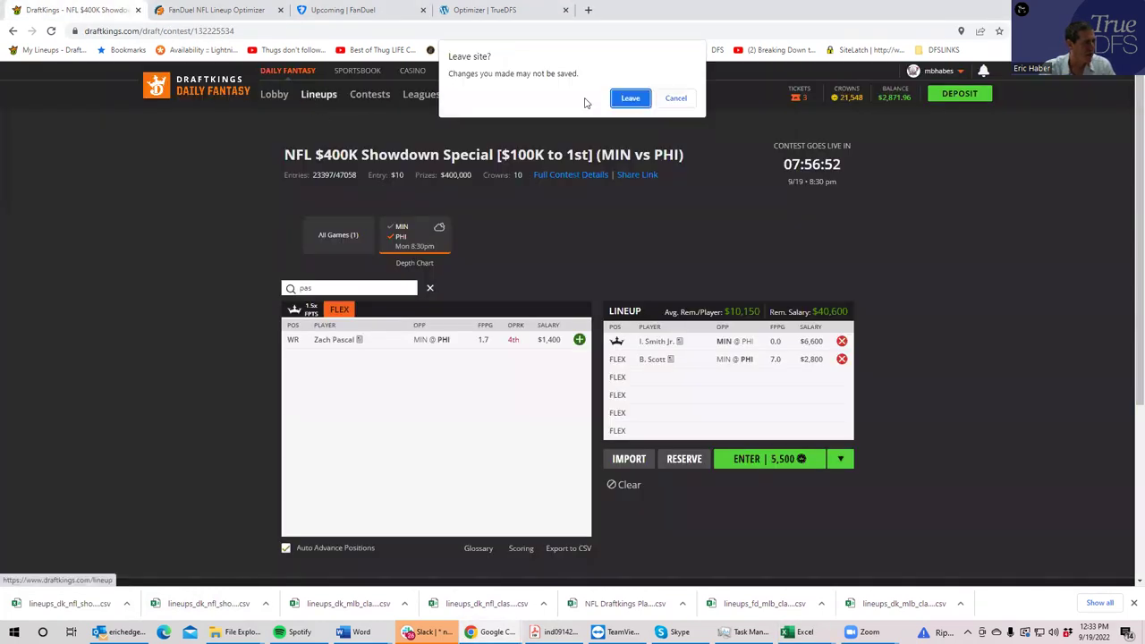
click(631, 98)
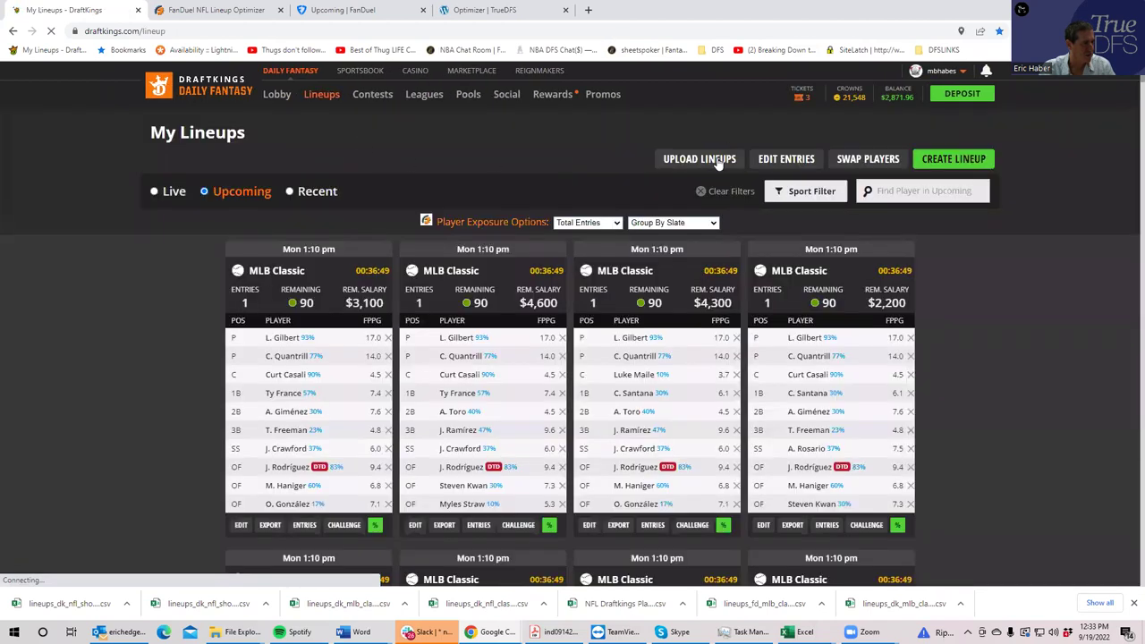
click(715, 158)
click(832, 238)
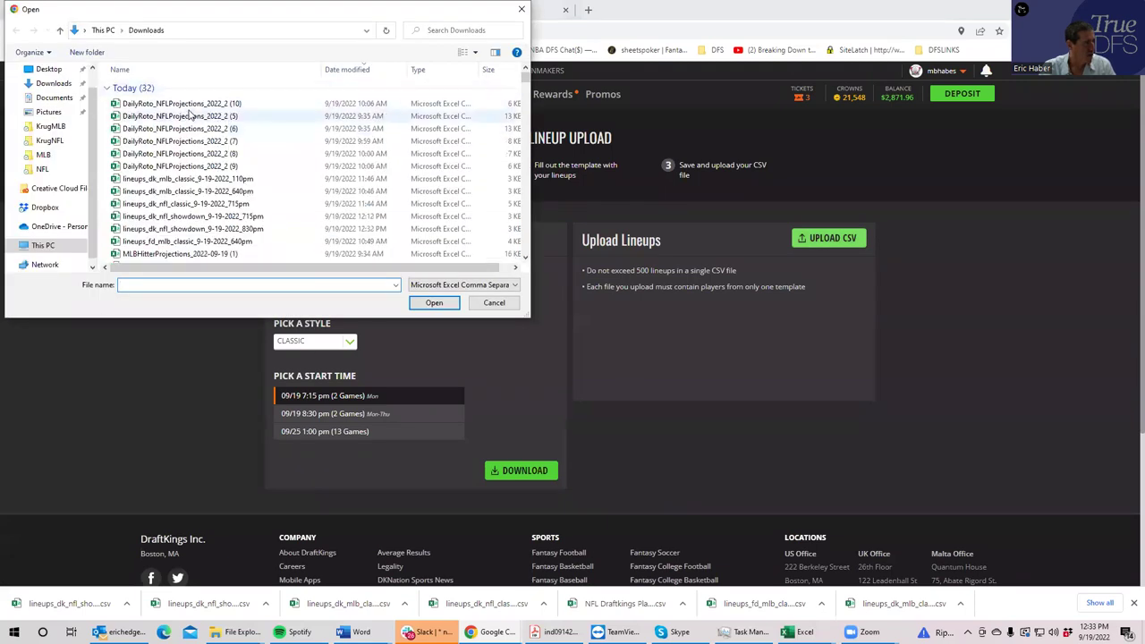
click(202, 115)
click(202, 104)
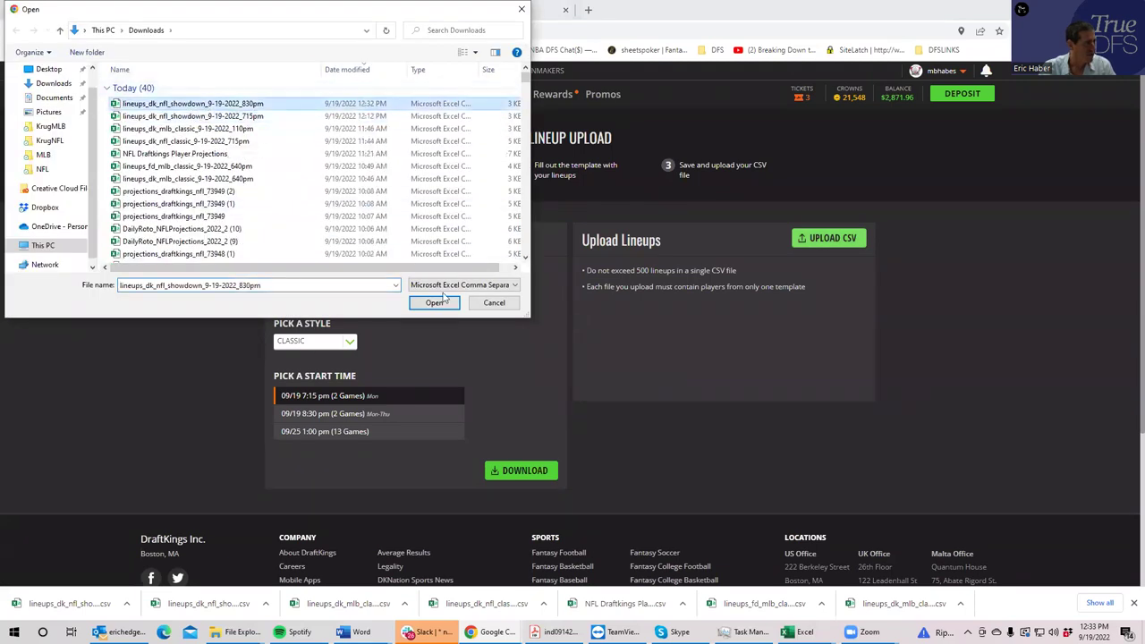
click(435, 304)
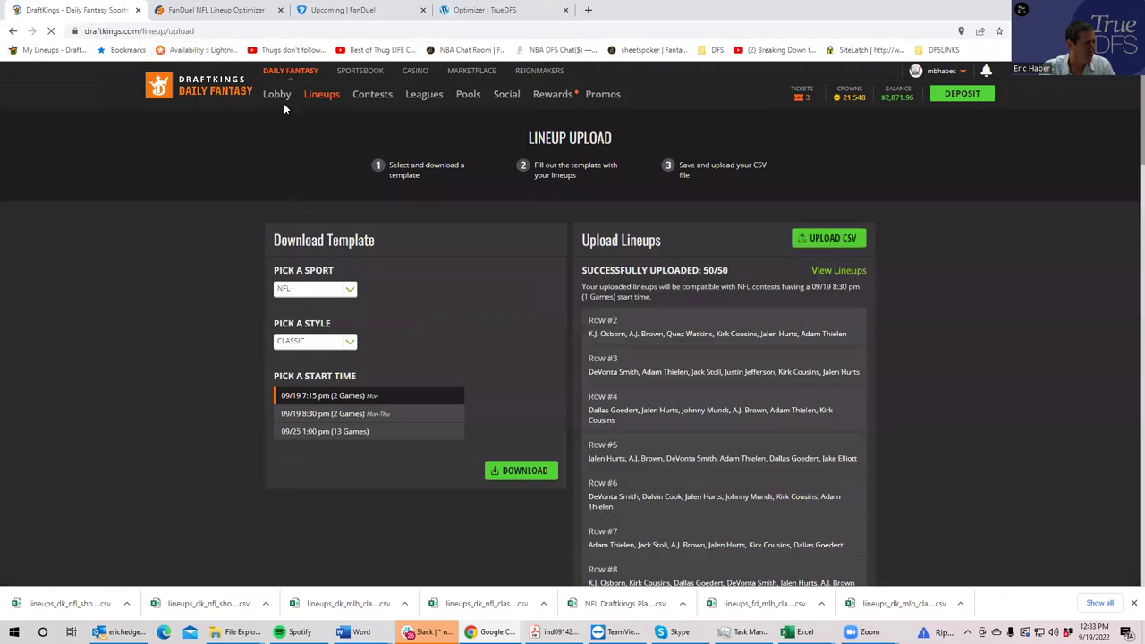
Step: Enter all 50 lineups into the MIN@PHI NFL $400K Showdown Special for $500
click(277, 96)
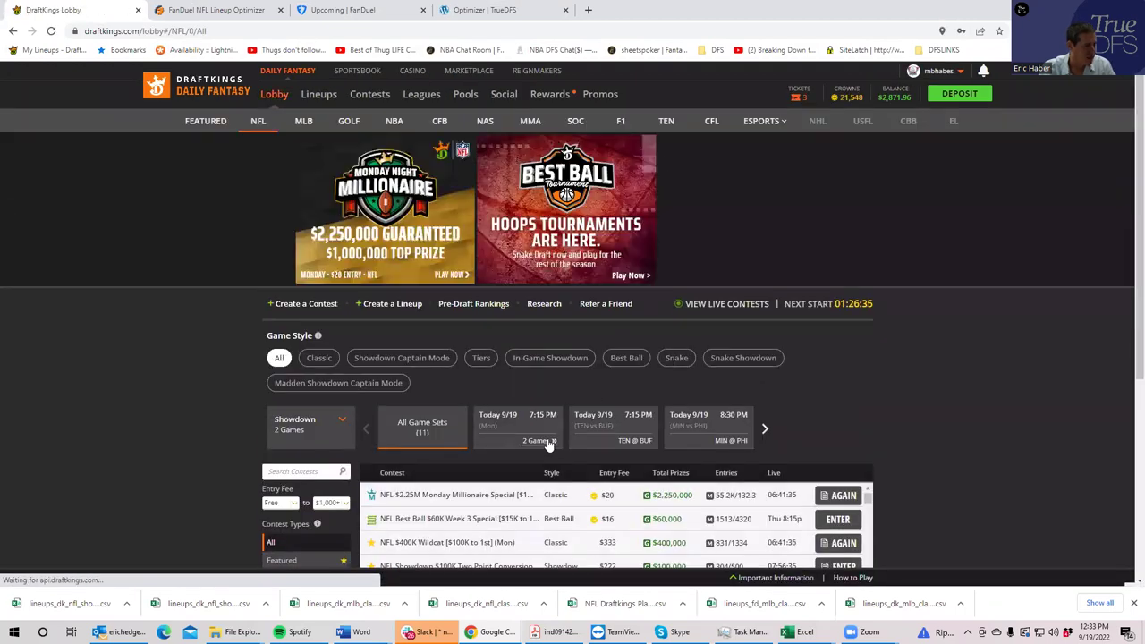
click(725, 422)
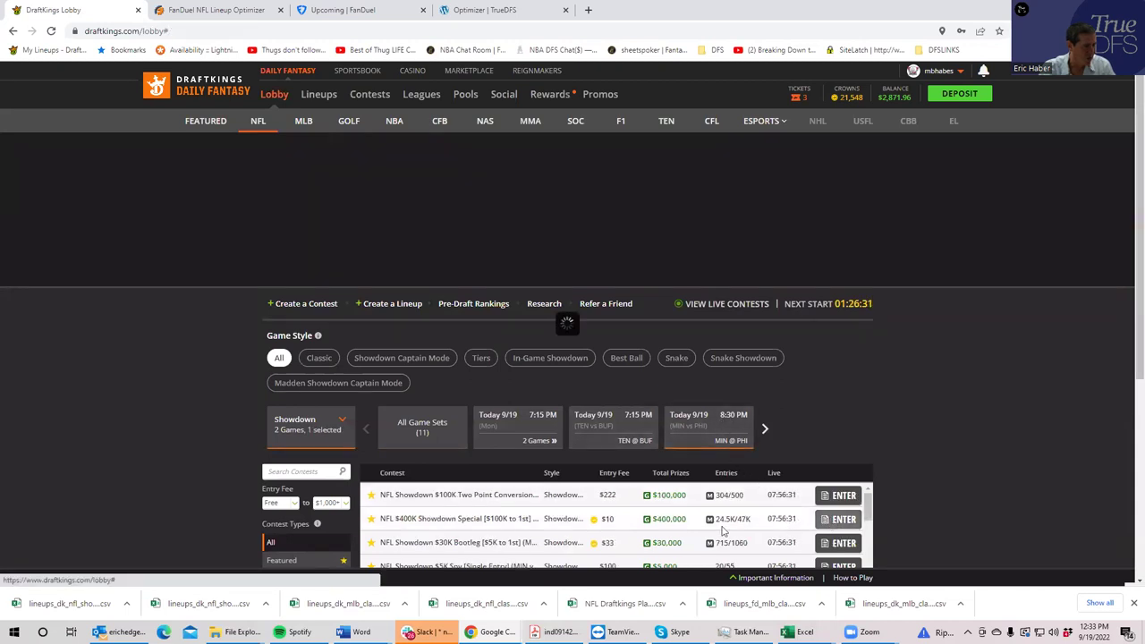
click(841, 520)
click(566, 501)
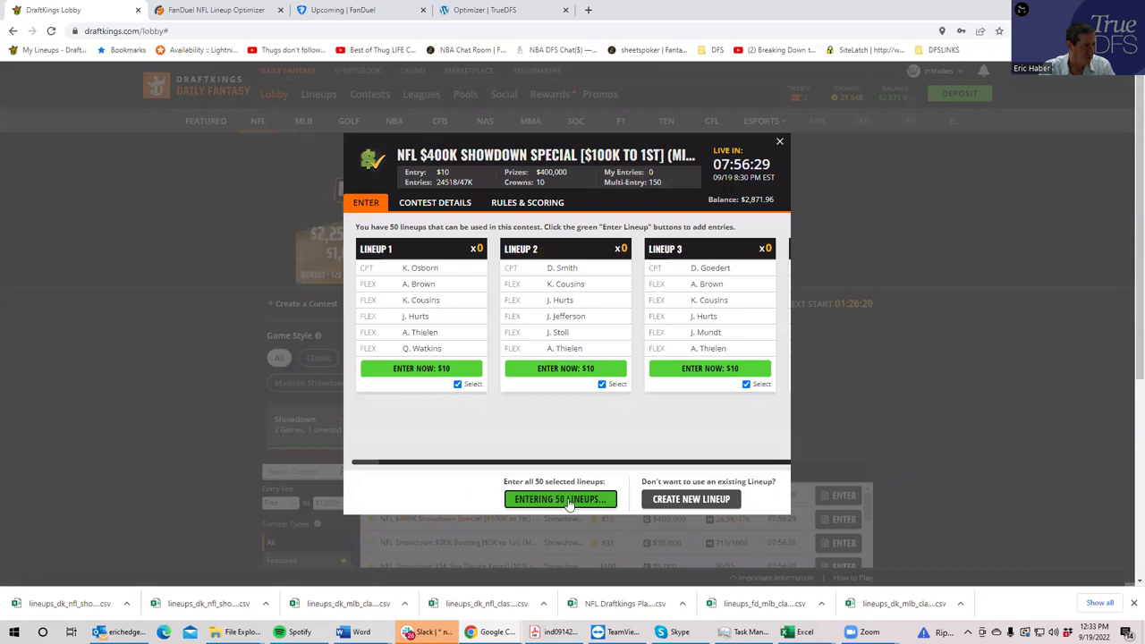
Step: Enter Lineup 10 into the NFL Showdown $100K Two Point Conversion contest, then return to the lobby
click(779, 142)
click(839, 495)
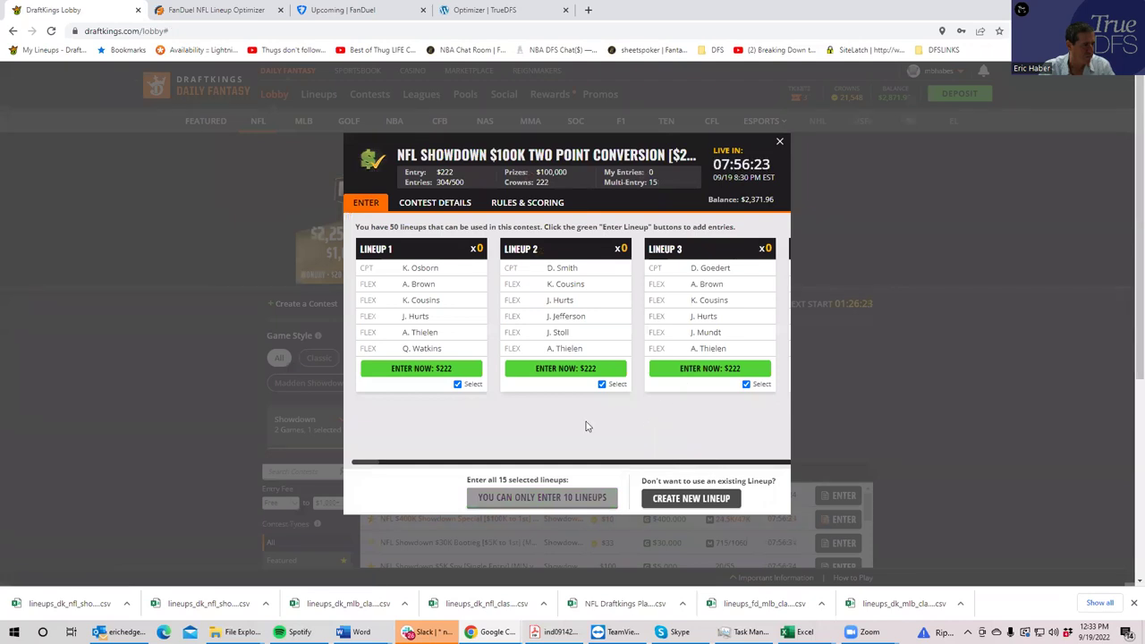
click(453, 466)
click(454, 465)
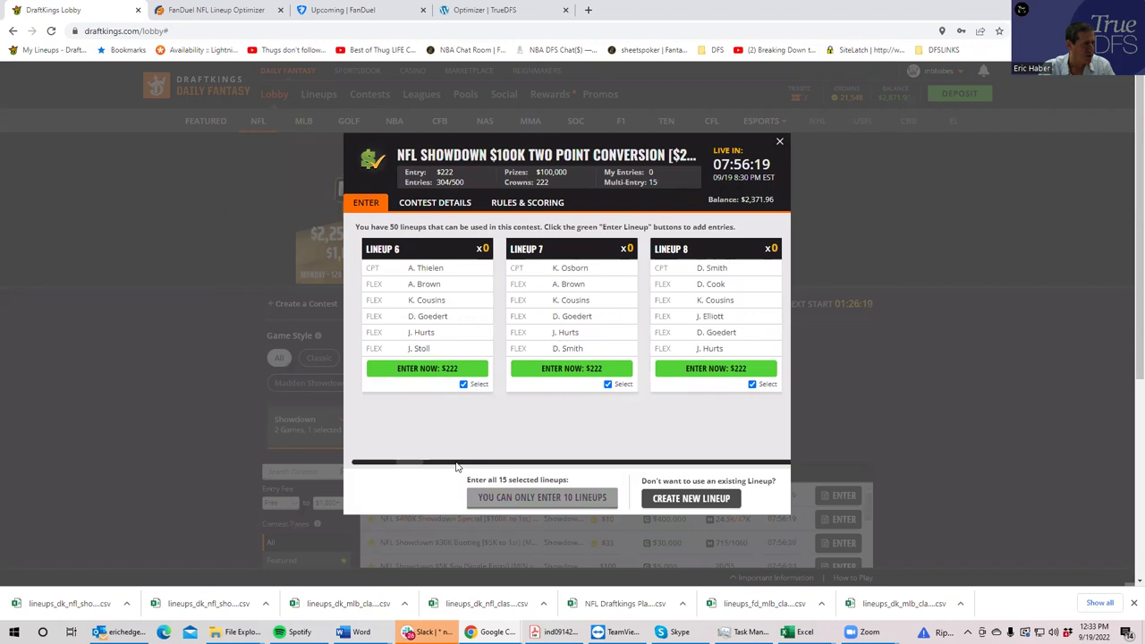
click(559, 464)
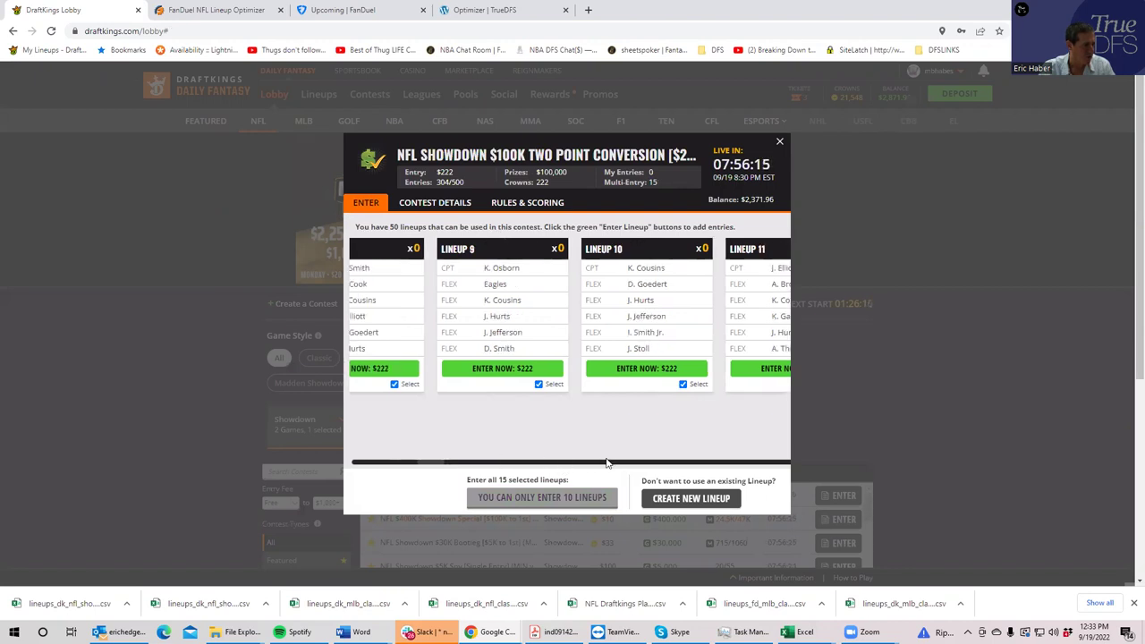
click(637, 463)
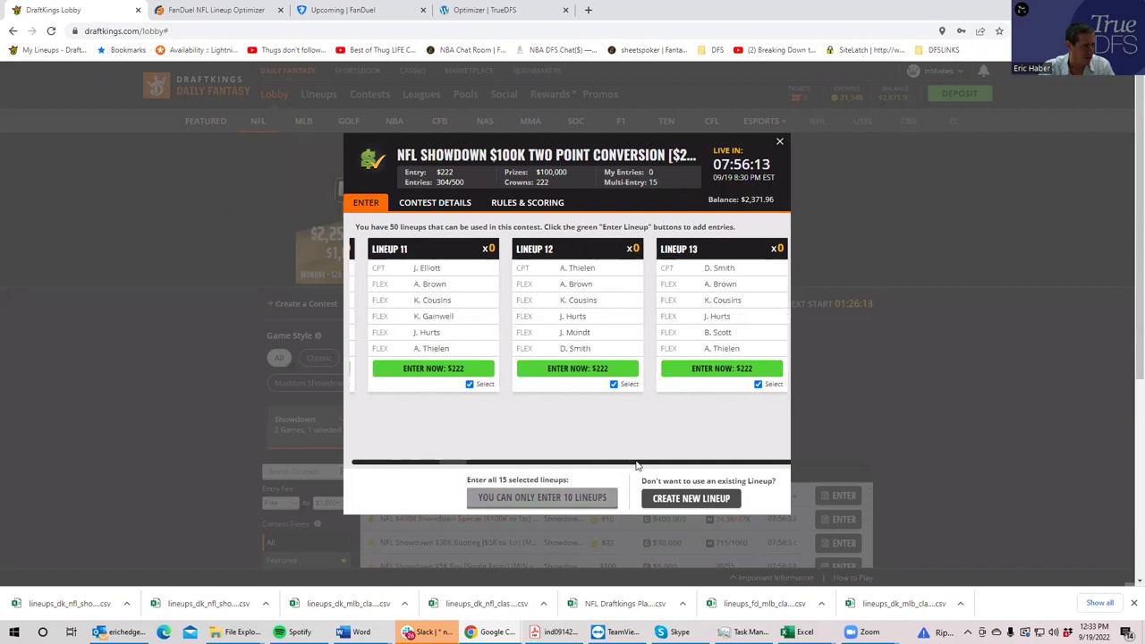
click(417, 464)
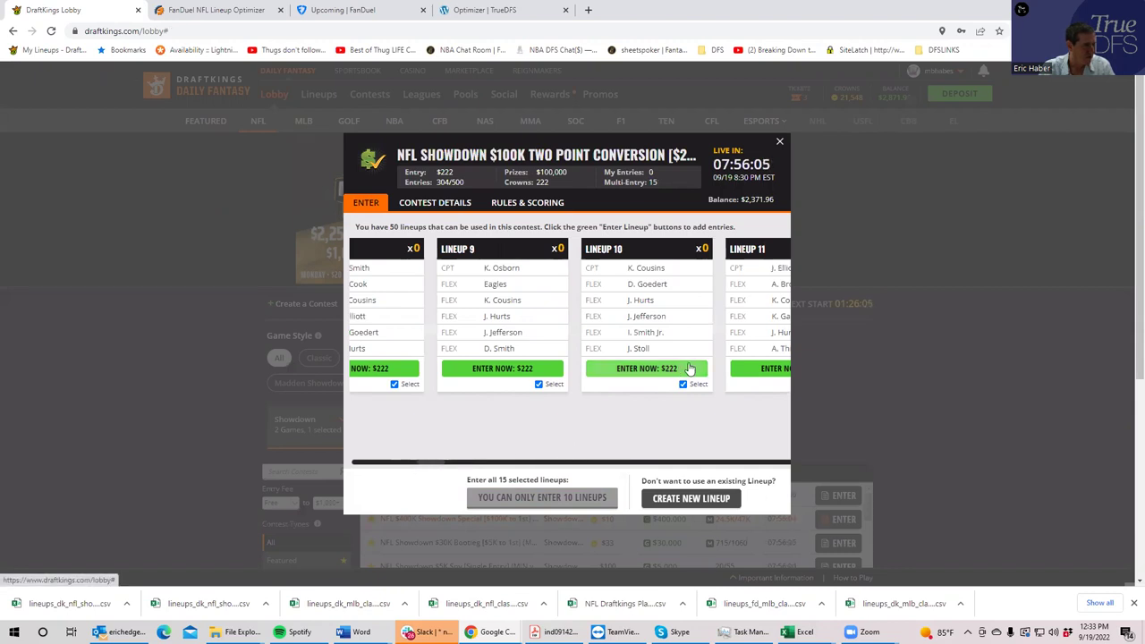
click(643, 371)
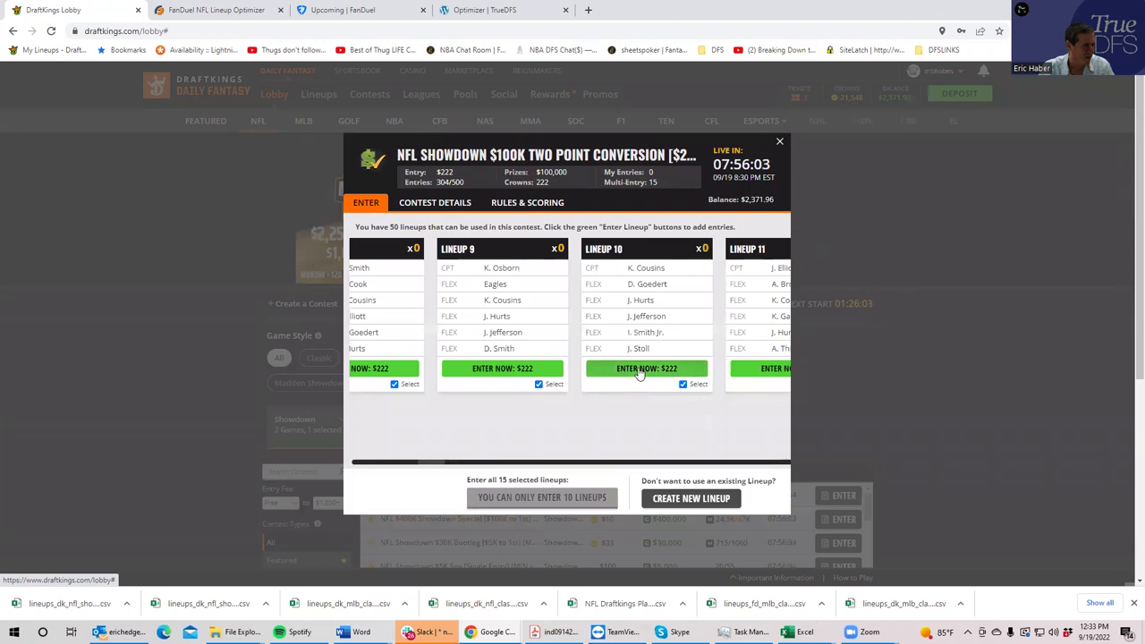
click(779, 140)
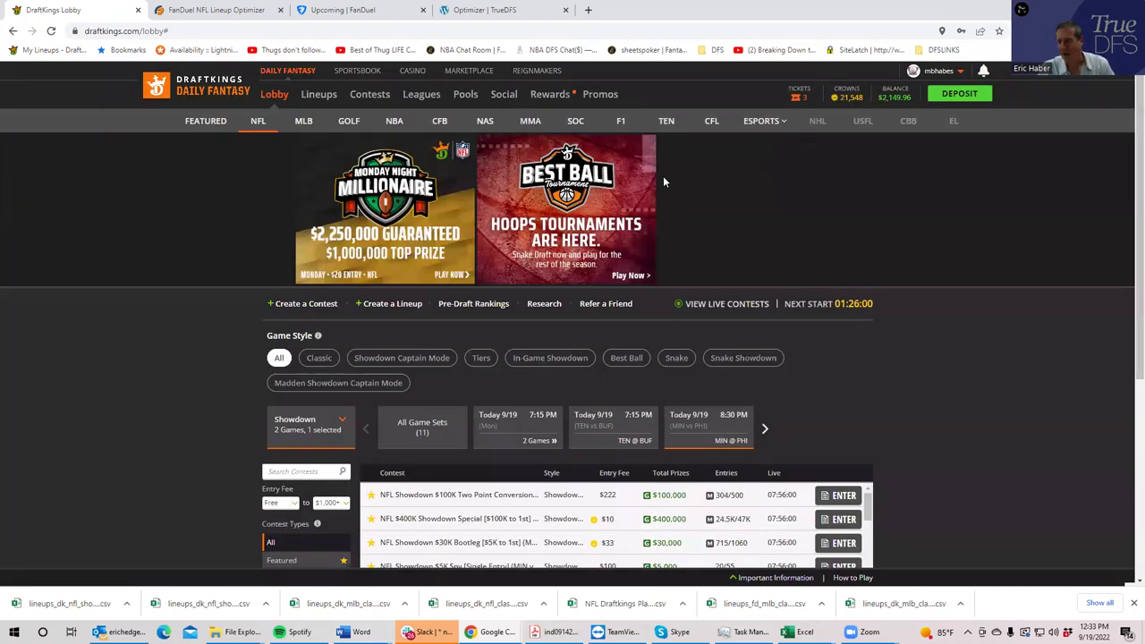